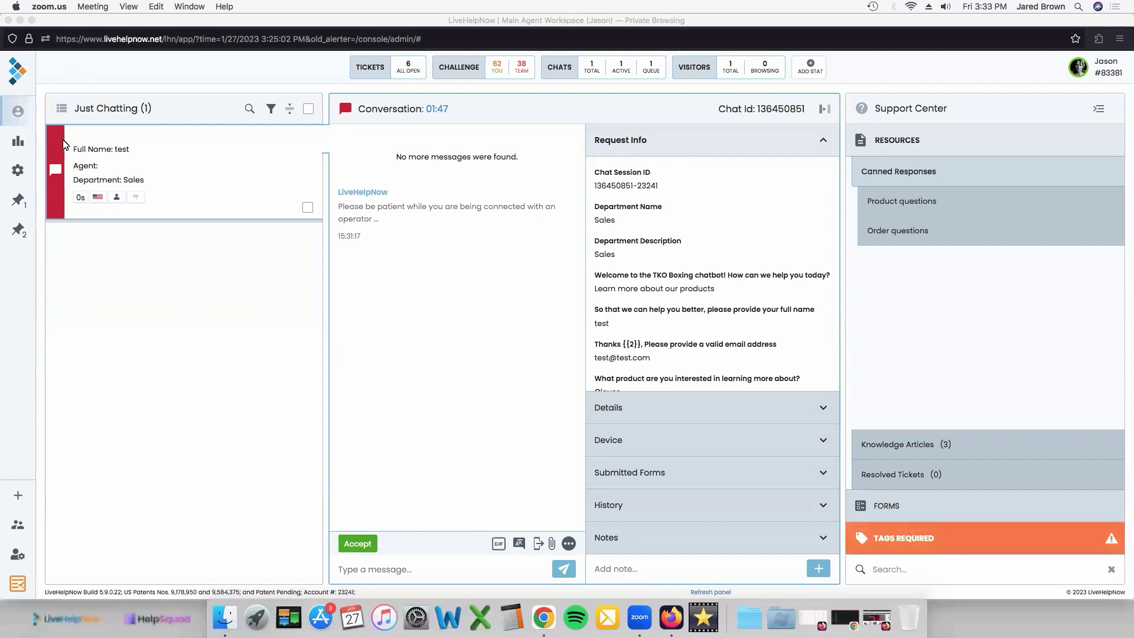
# - From the Firefox workspace, accept the incoming Sales chat and reply 'test' to the visitor
pyautogui.click(159, 169)
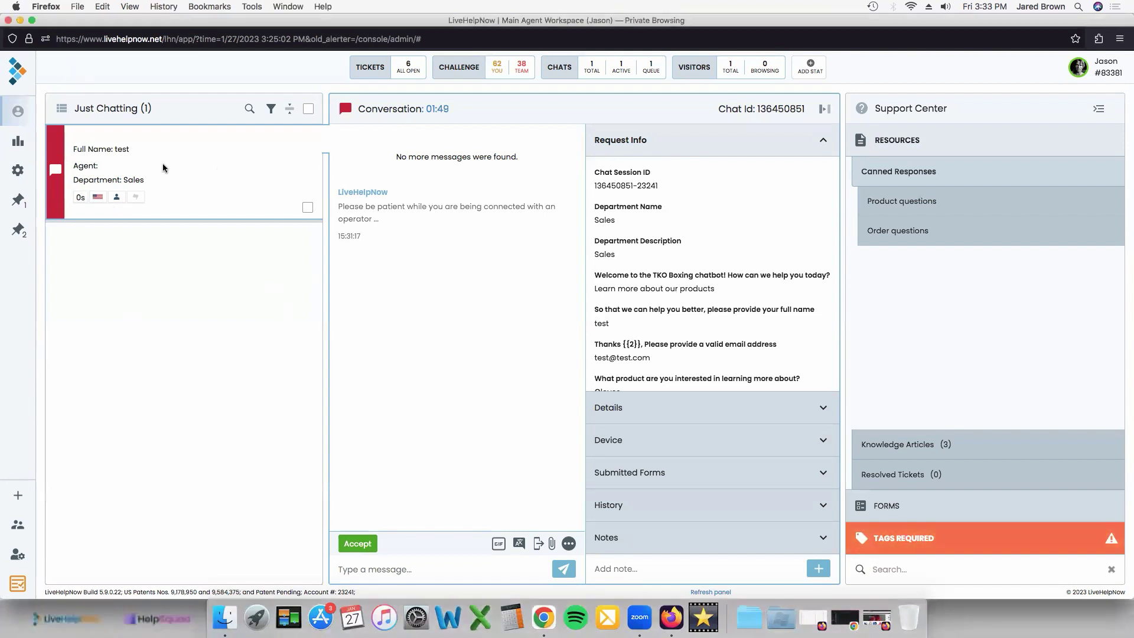
pyautogui.click(358, 543)
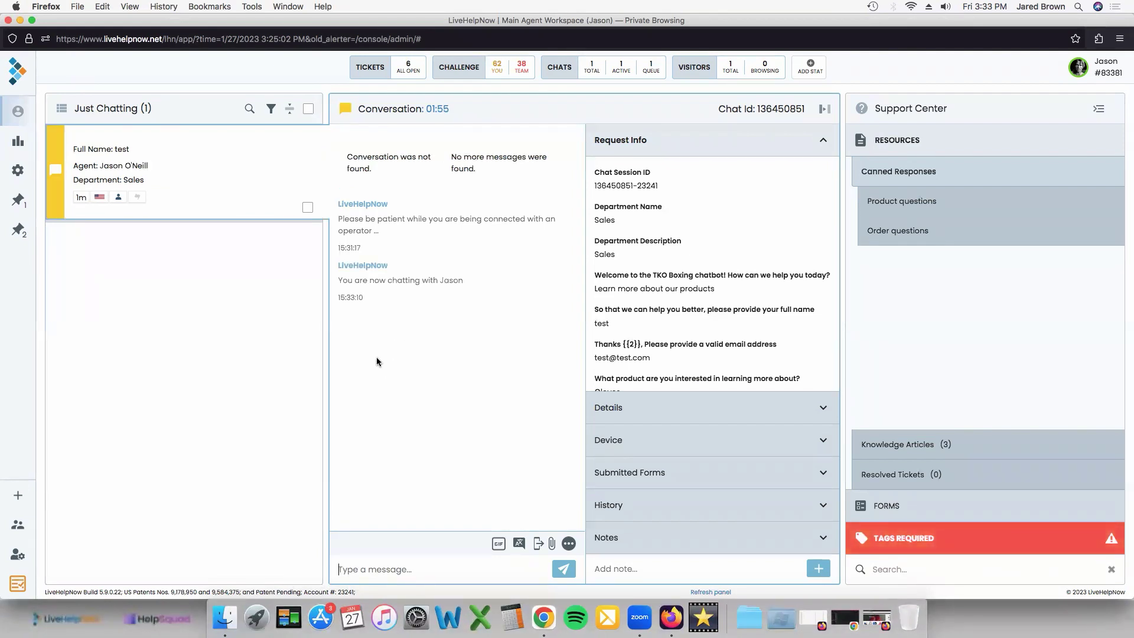
pyautogui.write('t')
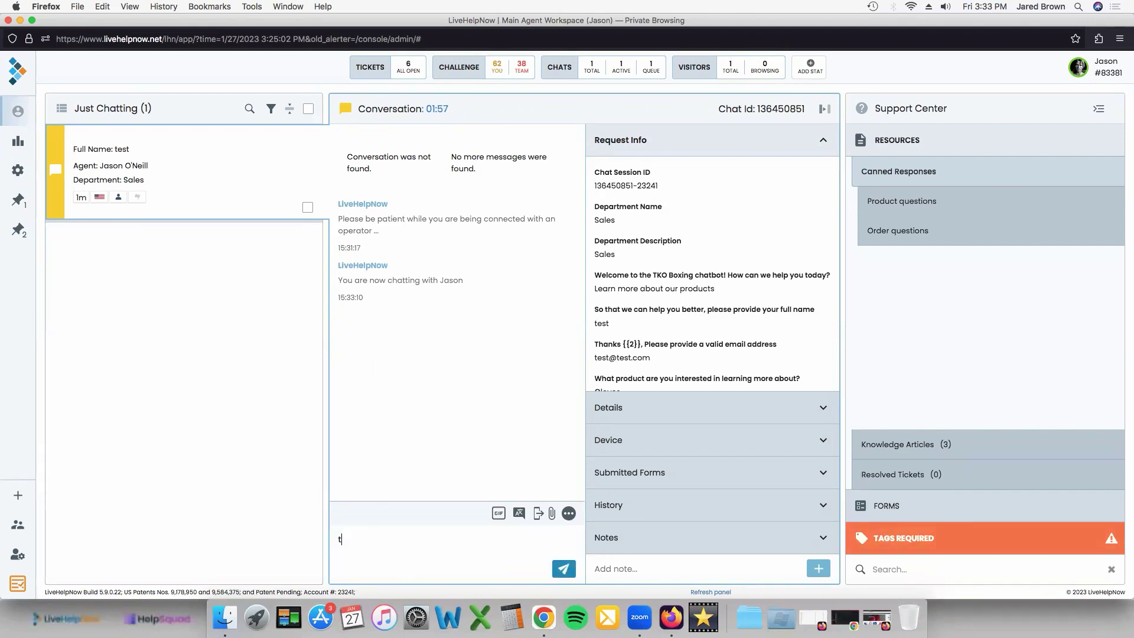
pyautogui.write('est')
pyautogui.press('Return')
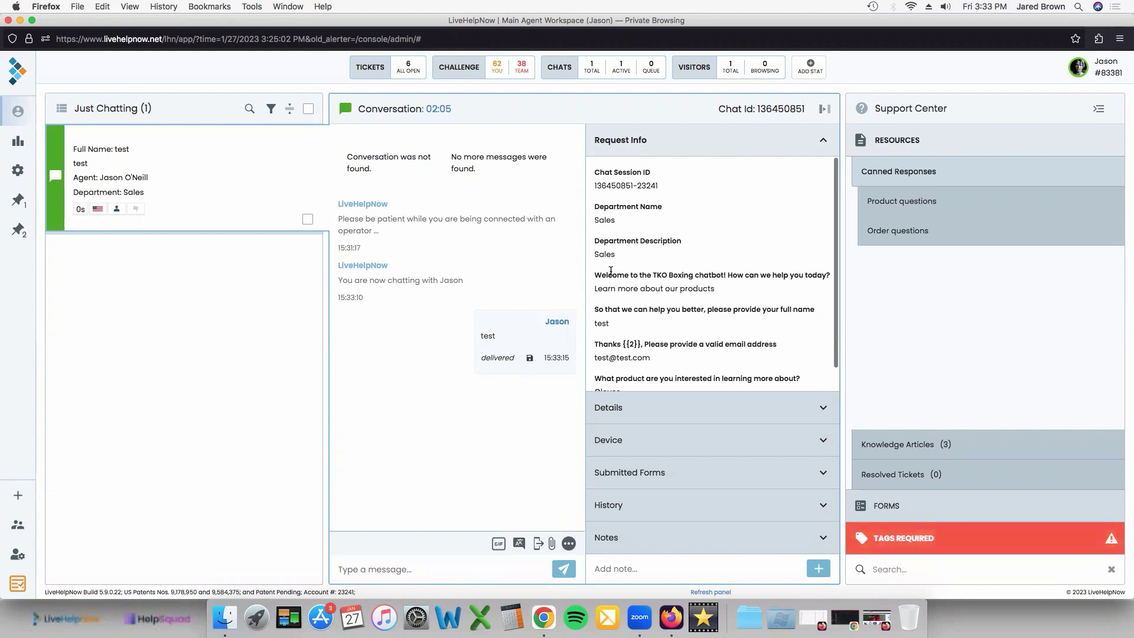
# - Expand the visitor's Details, Device and Submitted Forms sections
pyautogui.scroll(-1, 610, 271)
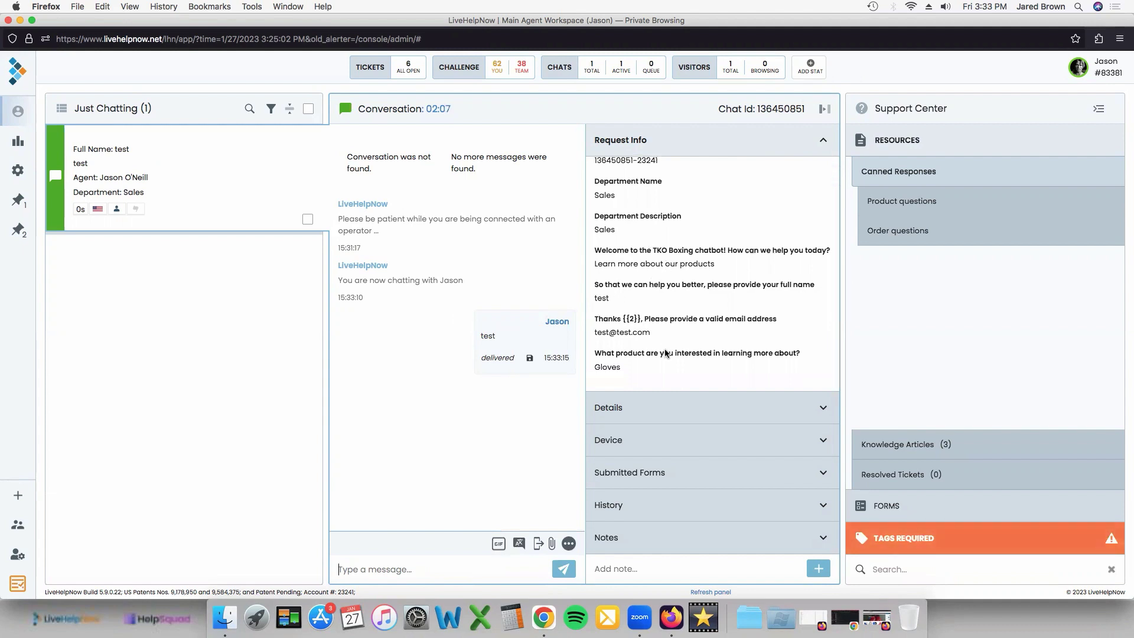
pyautogui.click(673, 408)
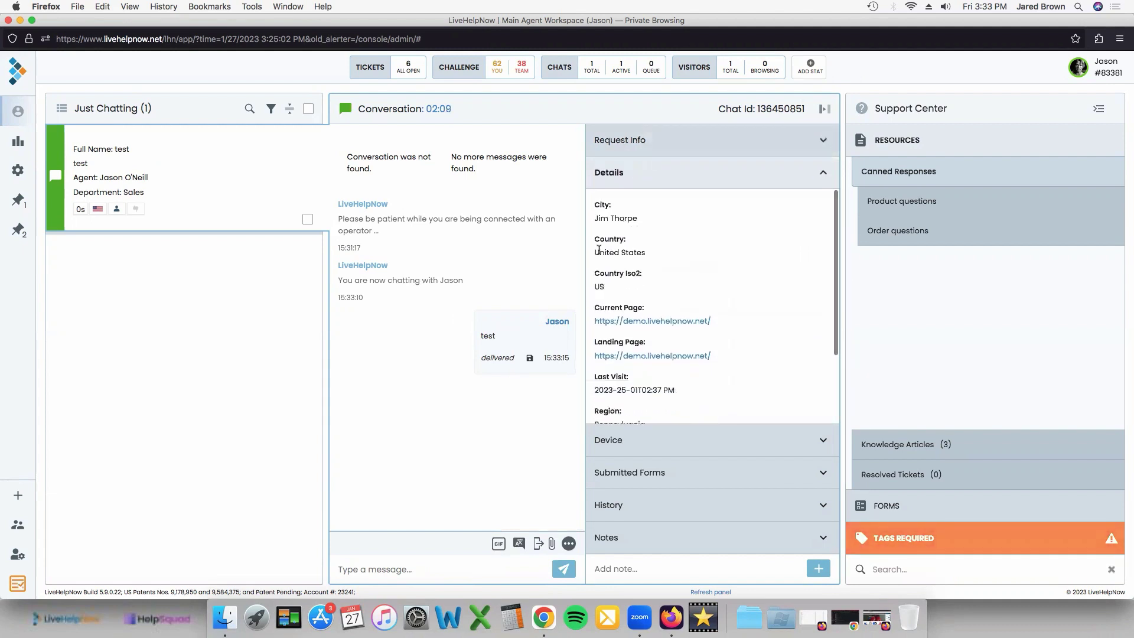
pyautogui.scroll(-1, 637, 251)
pyautogui.scroll(-1, 643, 236)
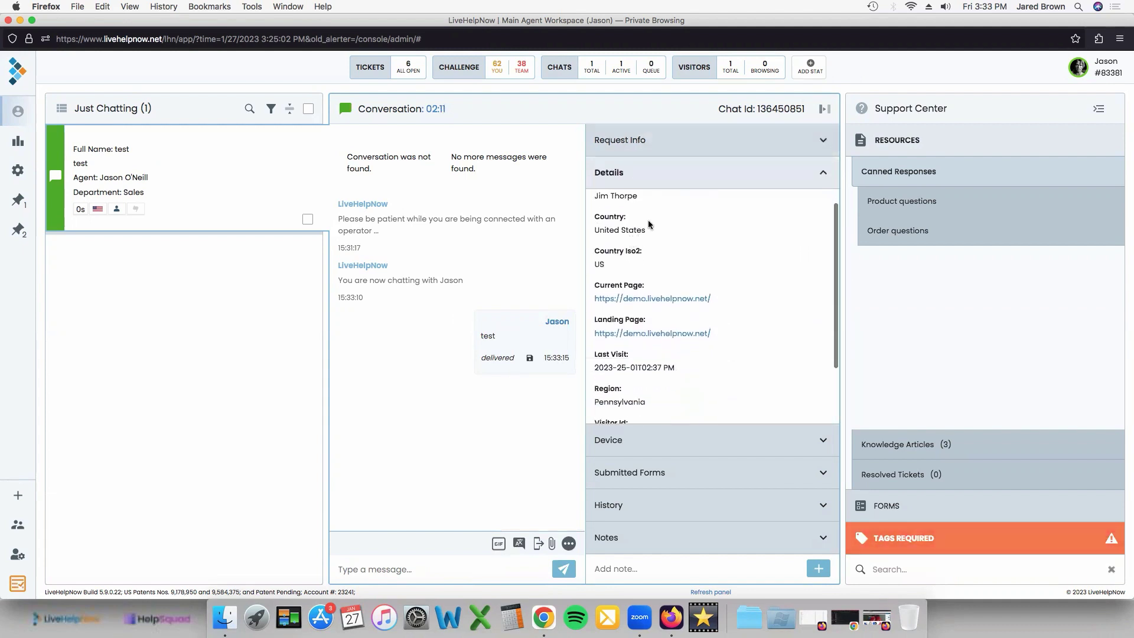
pyautogui.scroll(-3, 616, 295)
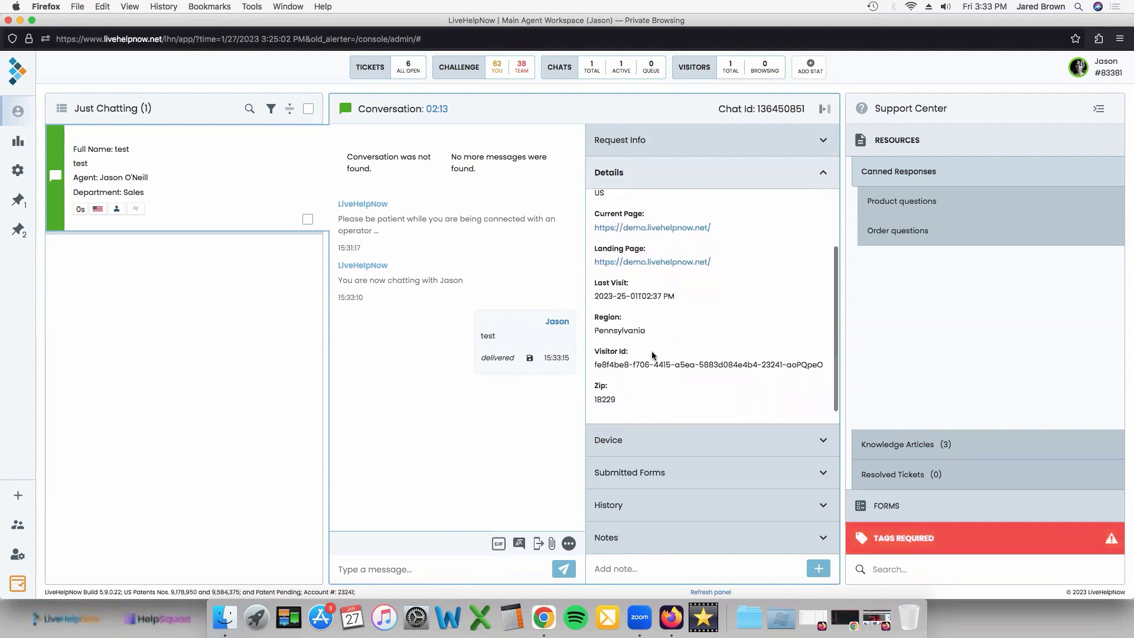
pyautogui.click(644, 440)
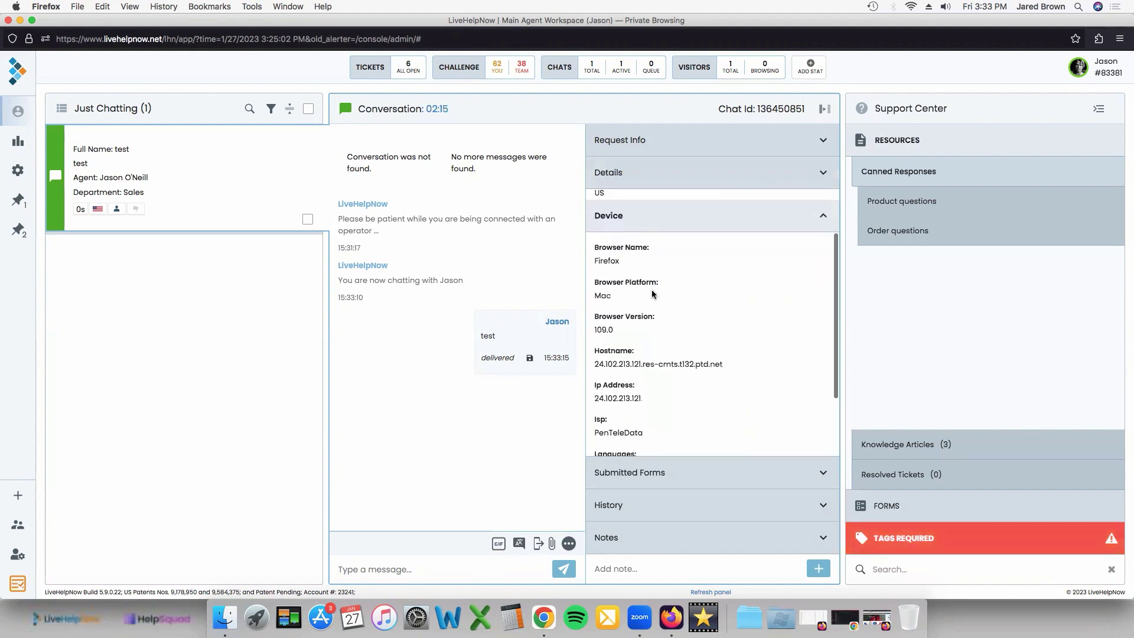
pyautogui.click(663, 472)
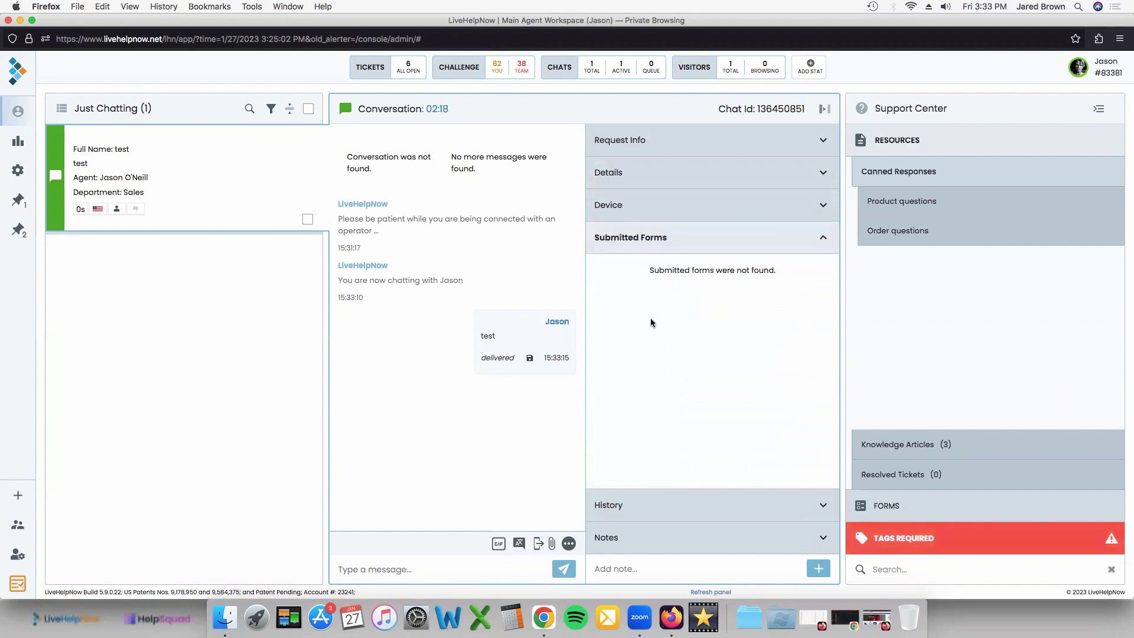
# - Open the visitor's History switched to Pages viewed, then expand the chat Notes
pyautogui.click(647, 509)
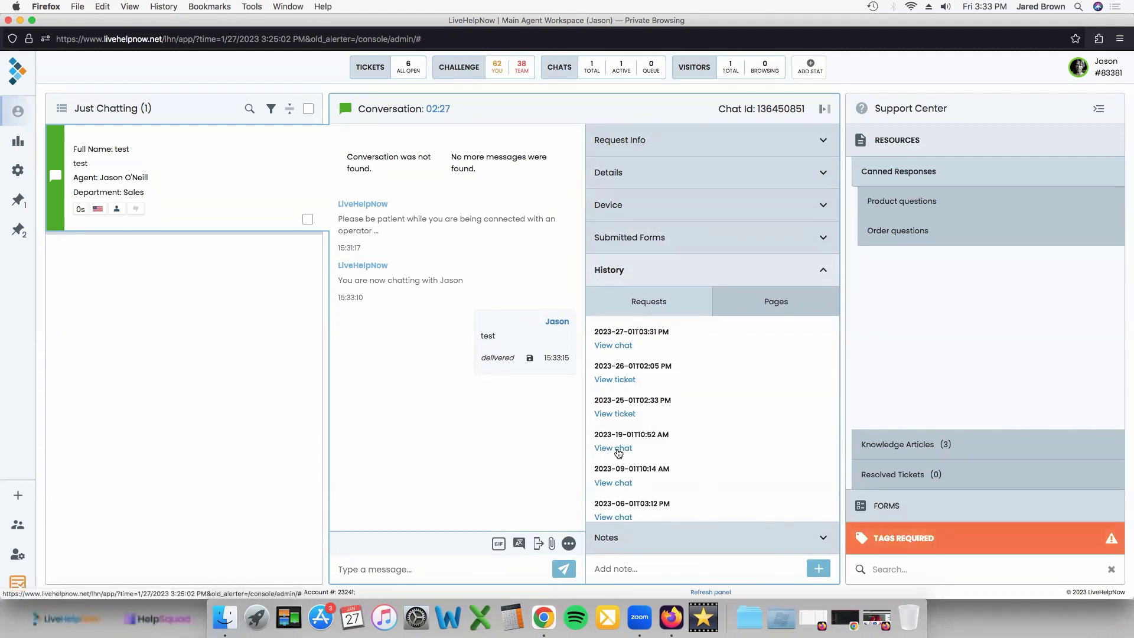
pyautogui.click(782, 303)
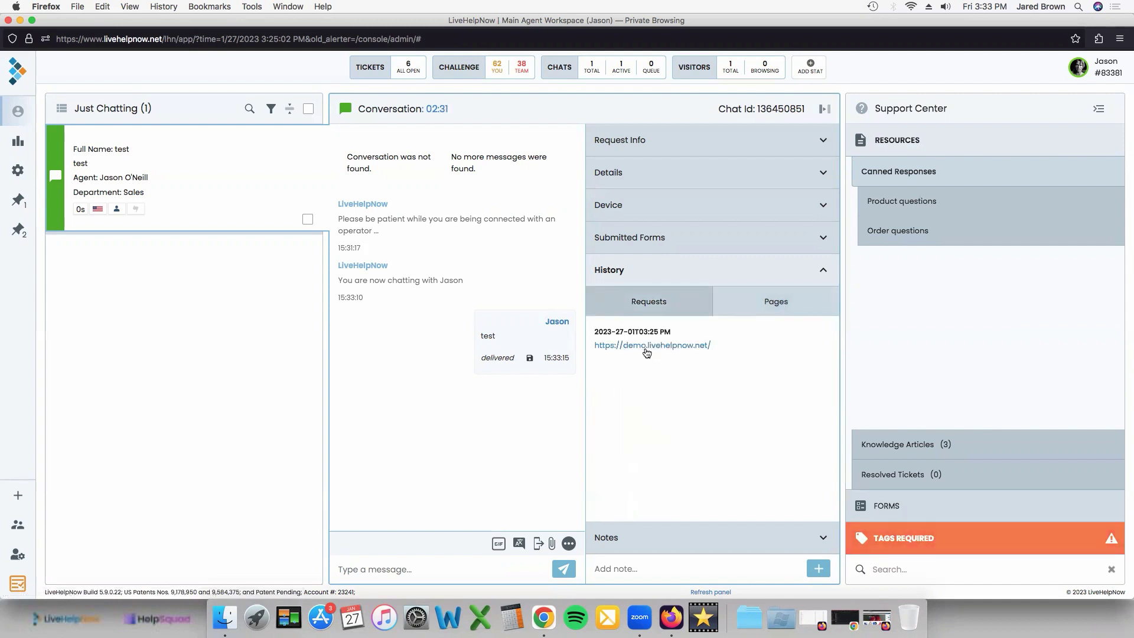
pyautogui.click(681, 538)
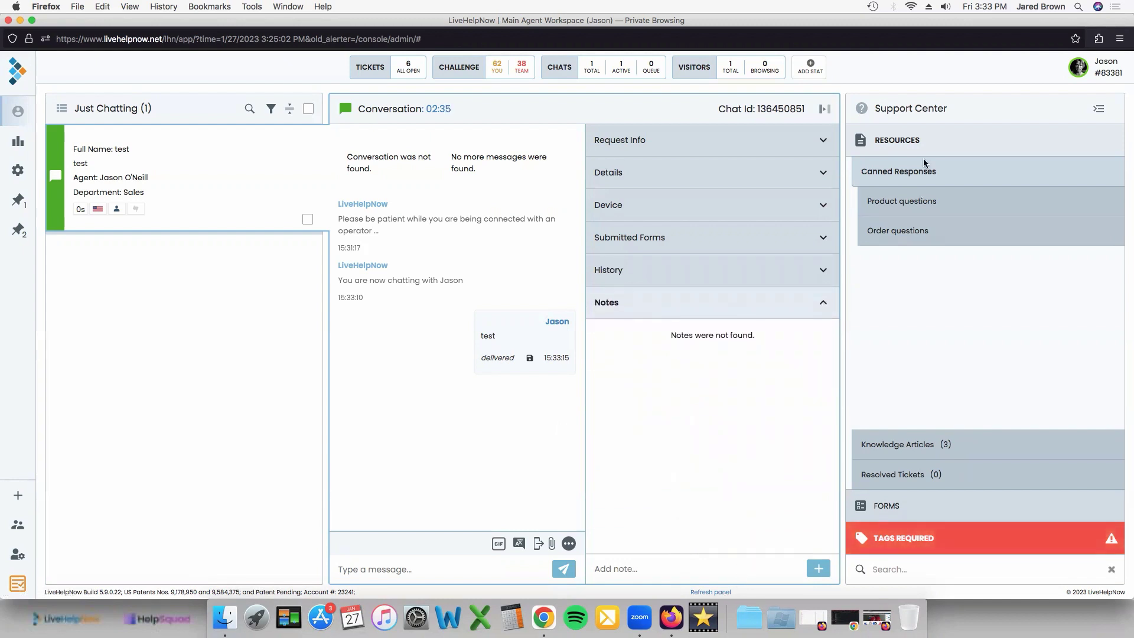
# - Send the Product questions 'Shoe size' canned reply to the chat and display the Forms list
pyautogui.click(939, 231)
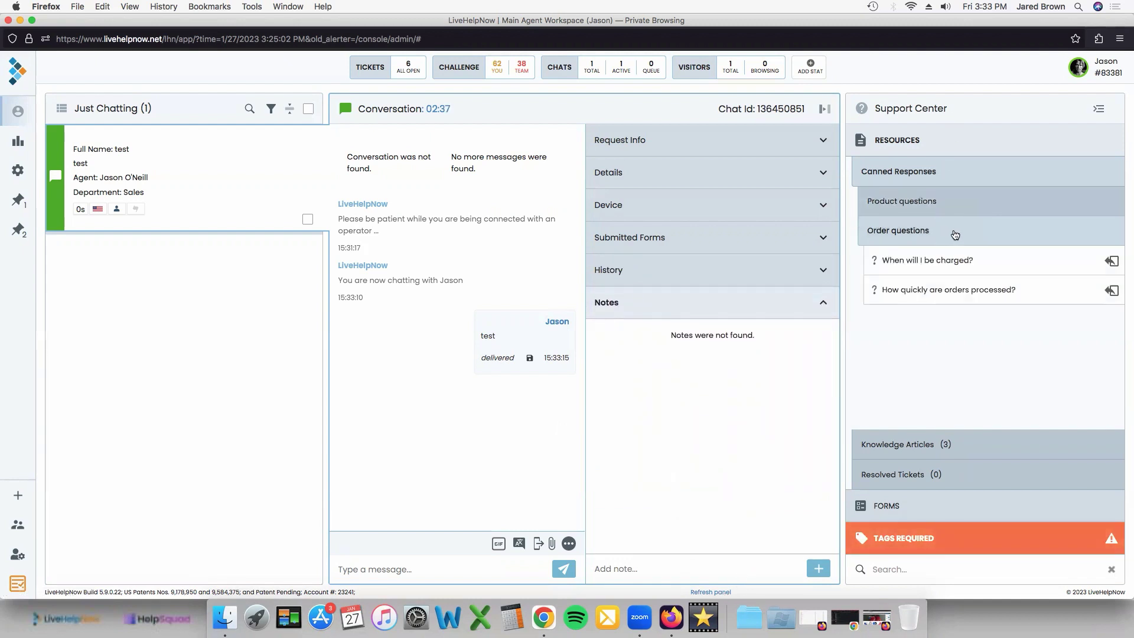
pyautogui.click(959, 205)
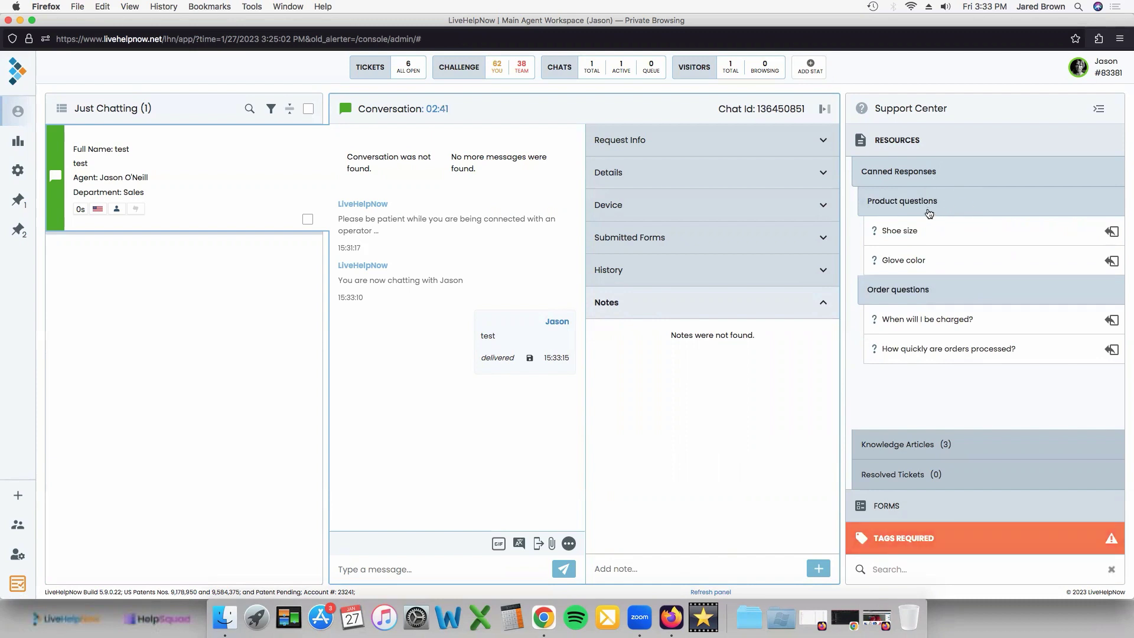
pyautogui.click(1112, 232)
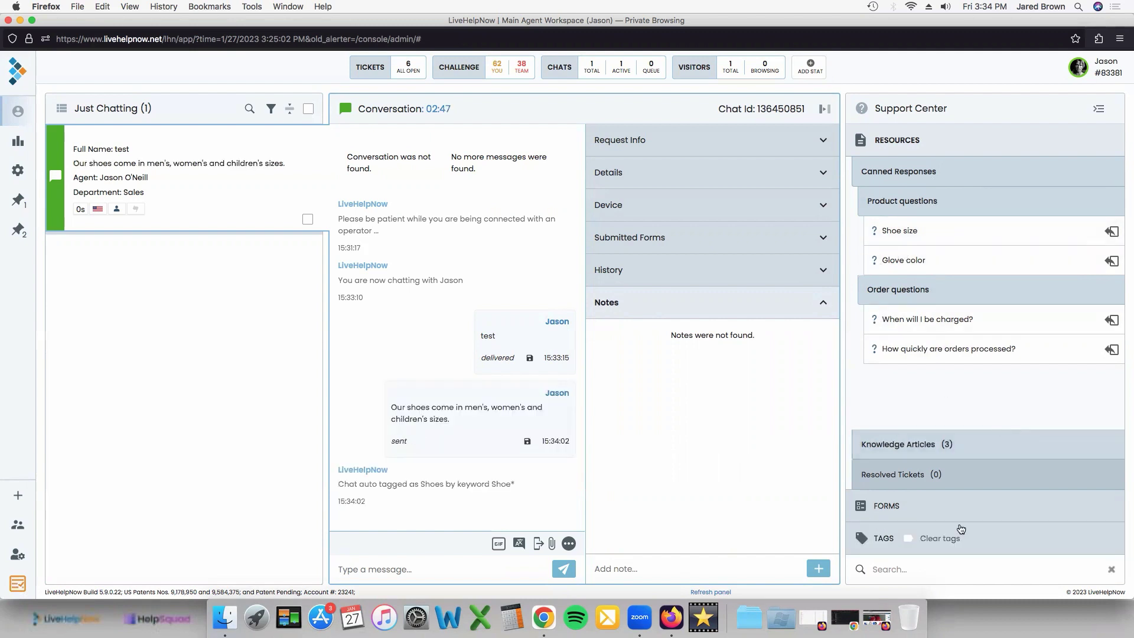
pyautogui.click(938, 509)
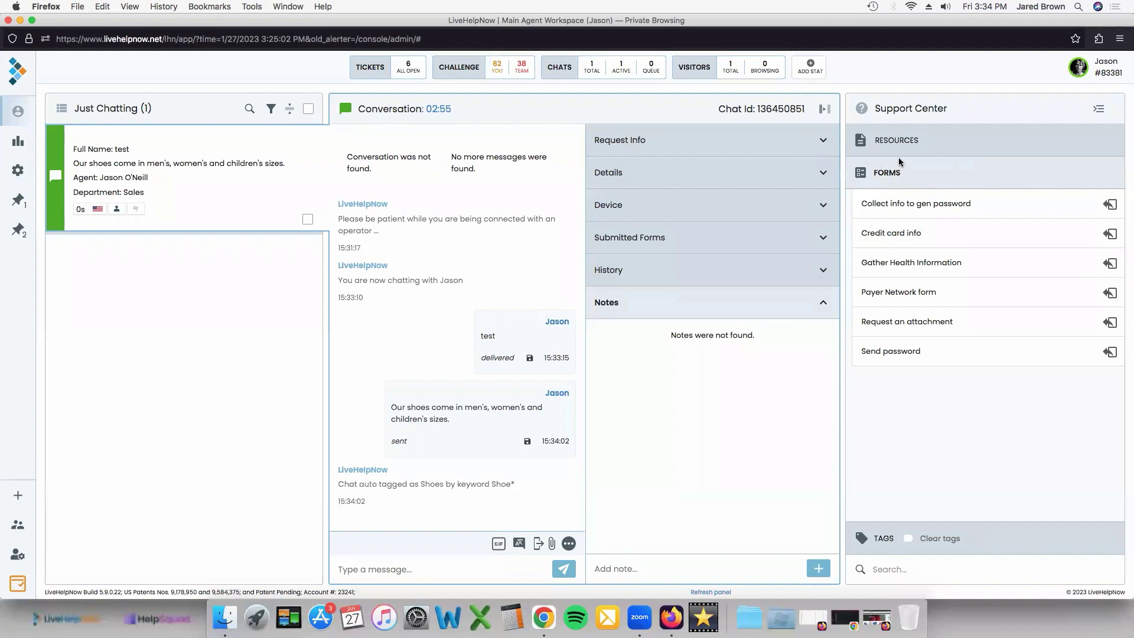
# - Show the chat tags, search Support Center for 'wr' with Resources expanded, then clear the search
pyautogui.click(1016, 535)
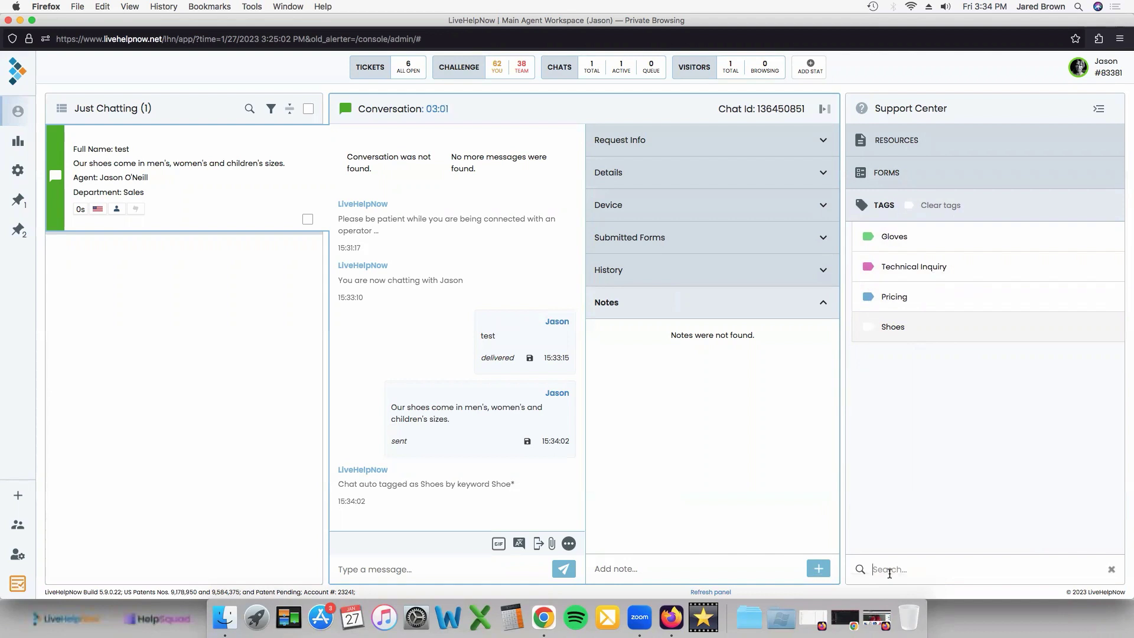
pyautogui.write('wr')
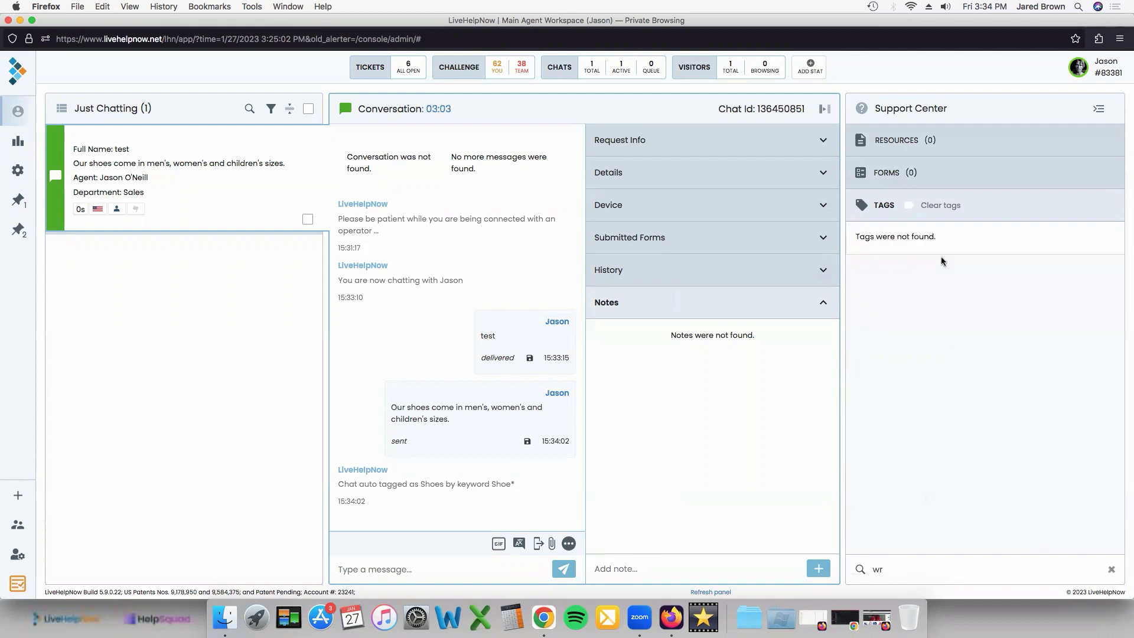
pyautogui.click(961, 142)
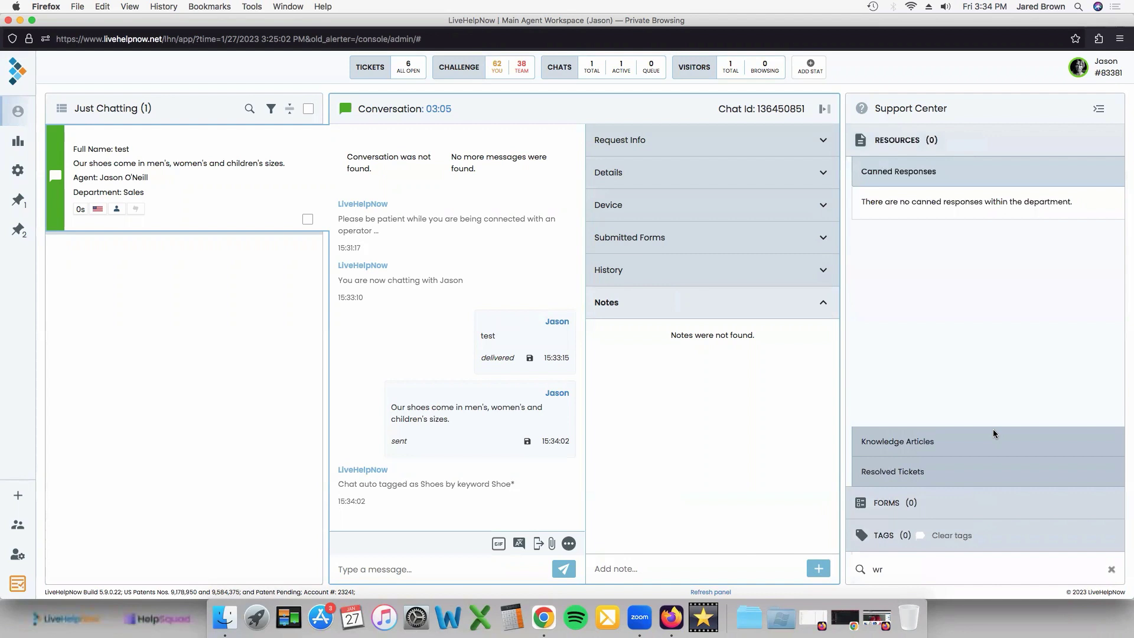
pyautogui.moveTo(918, 570); pyautogui.dragTo(859, 564)
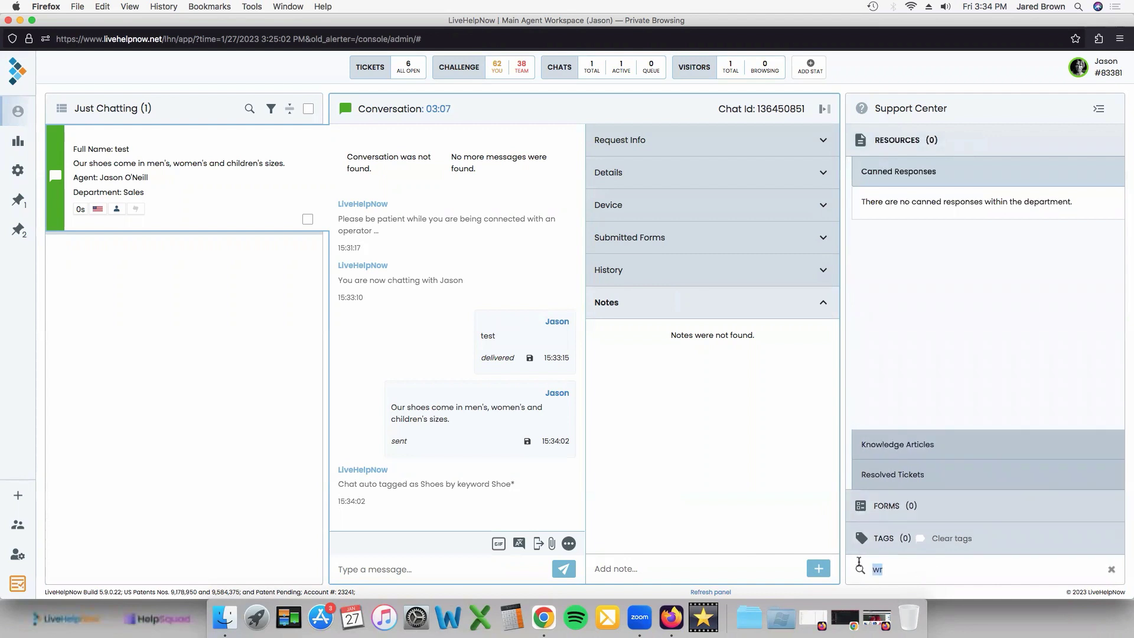
pyautogui.press('BackSpace')
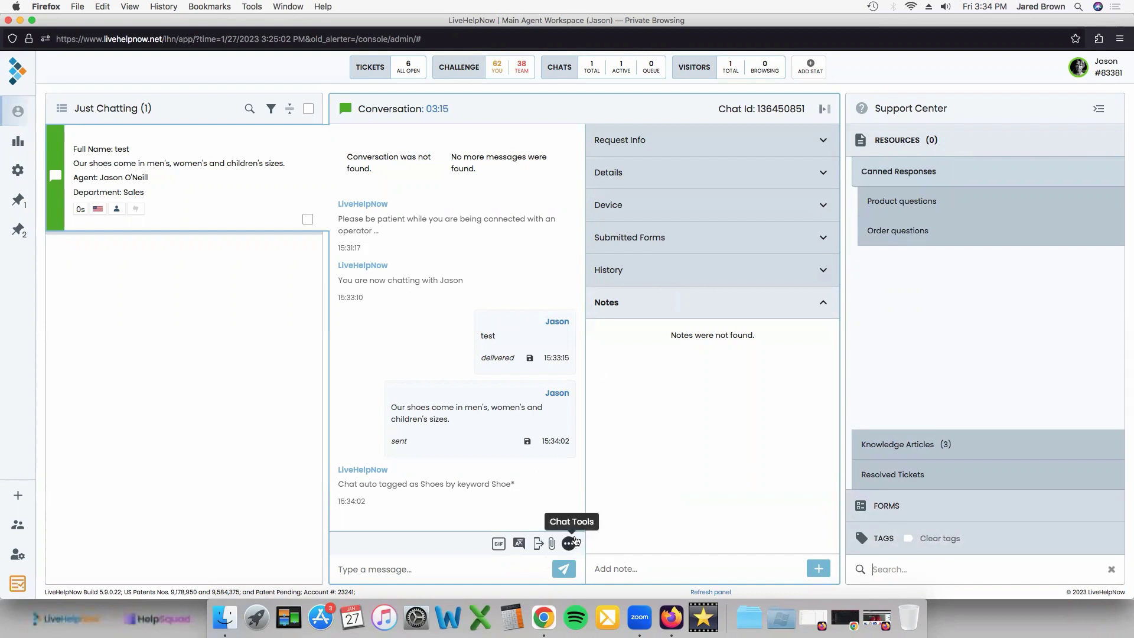
# - In the extra chat tools, switch the send-file option to sending a GIF
pyautogui.click(570, 543)
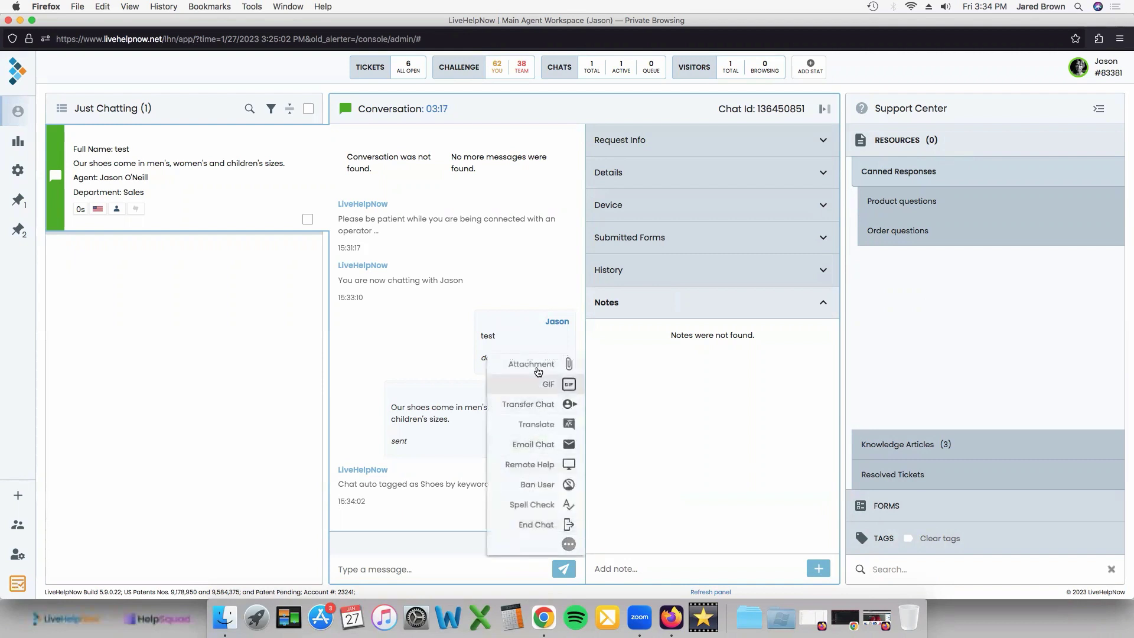
pyautogui.click(542, 366)
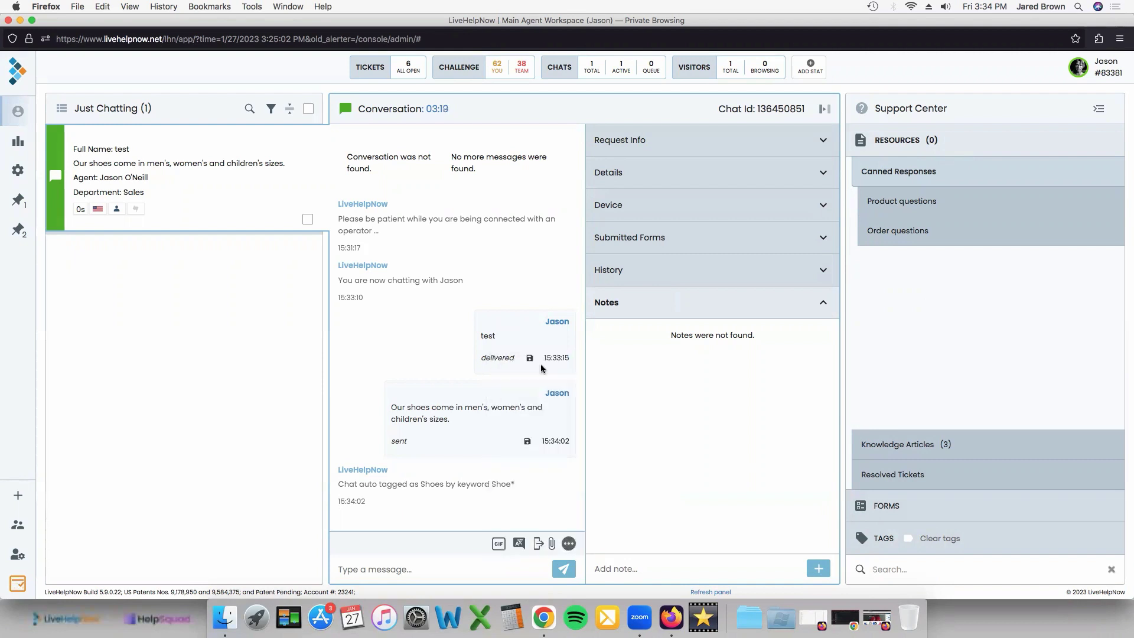
pyautogui.click(519, 213)
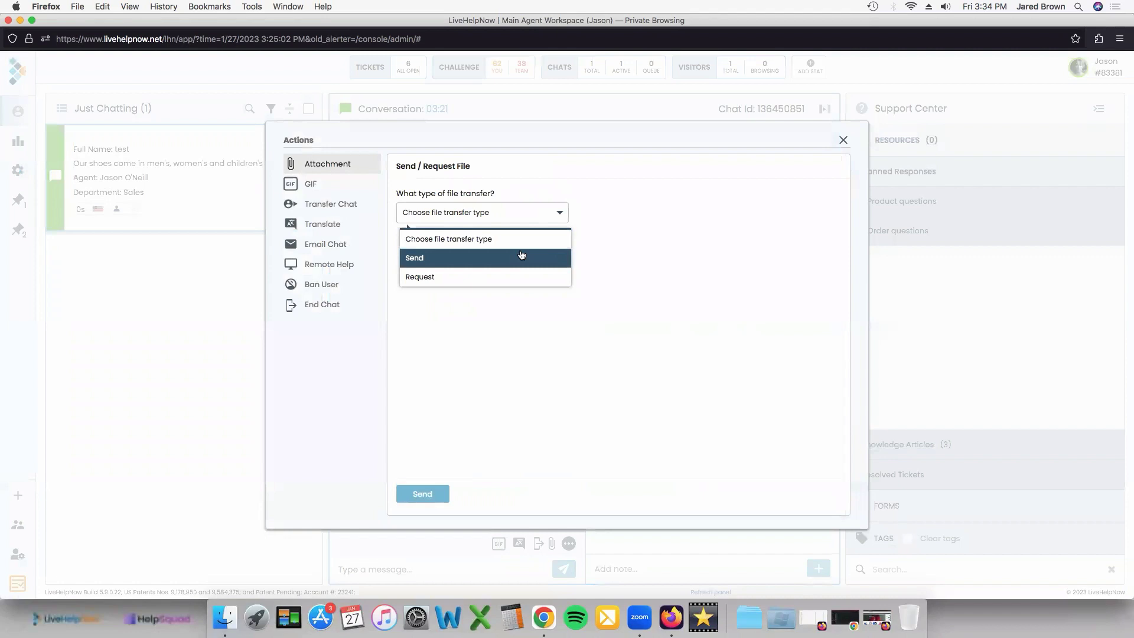
pyautogui.click(358, 179)
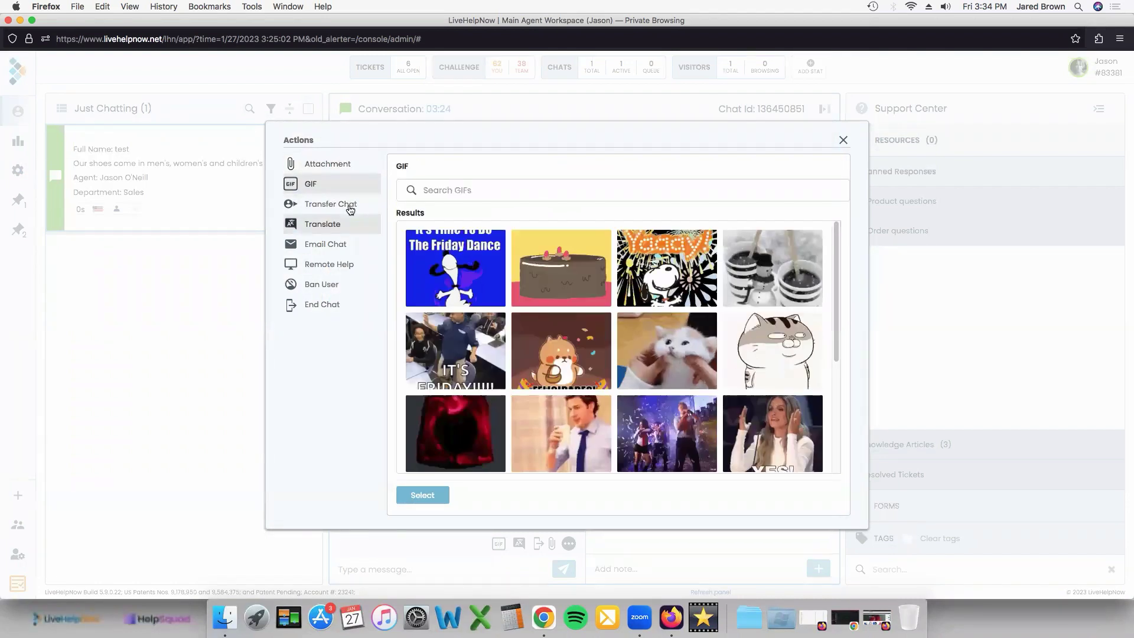
# - Review Transfer Chat, picking the Sales department to see which agents can take it
pyautogui.click(350, 207)
pyautogui.click(533, 235)
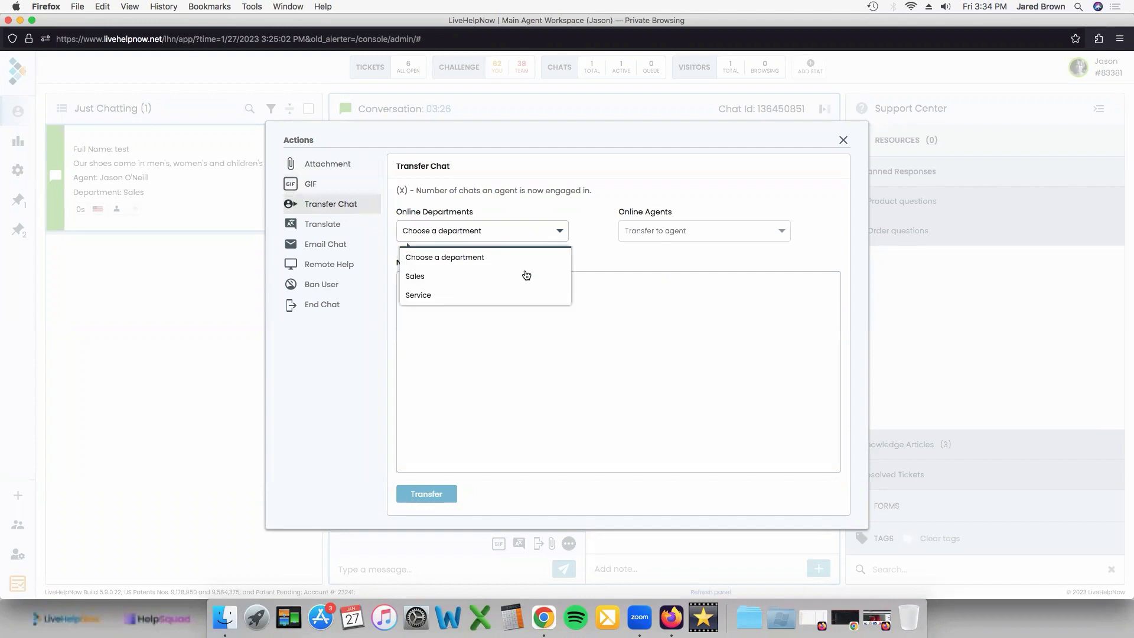
pyautogui.click(526, 278)
pyautogui.click(679, 230)
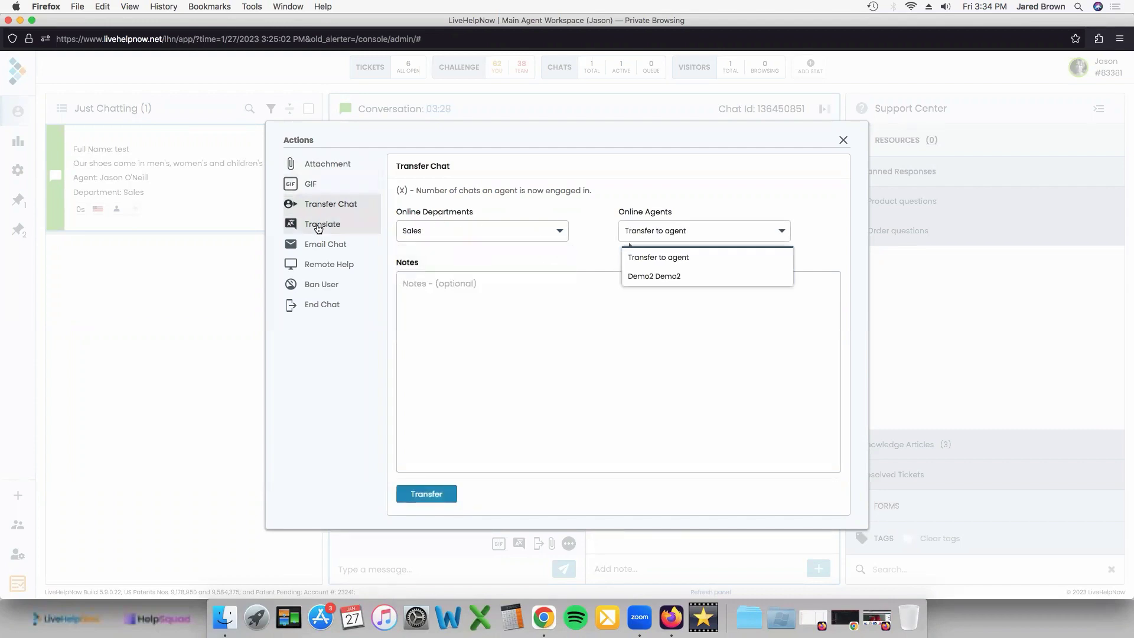
# - Check Translate's agent and customer languages and Email Chat, then close and expand all chat actions
pyautogui.click(305, 230)
pyautogui.click(488, 219)
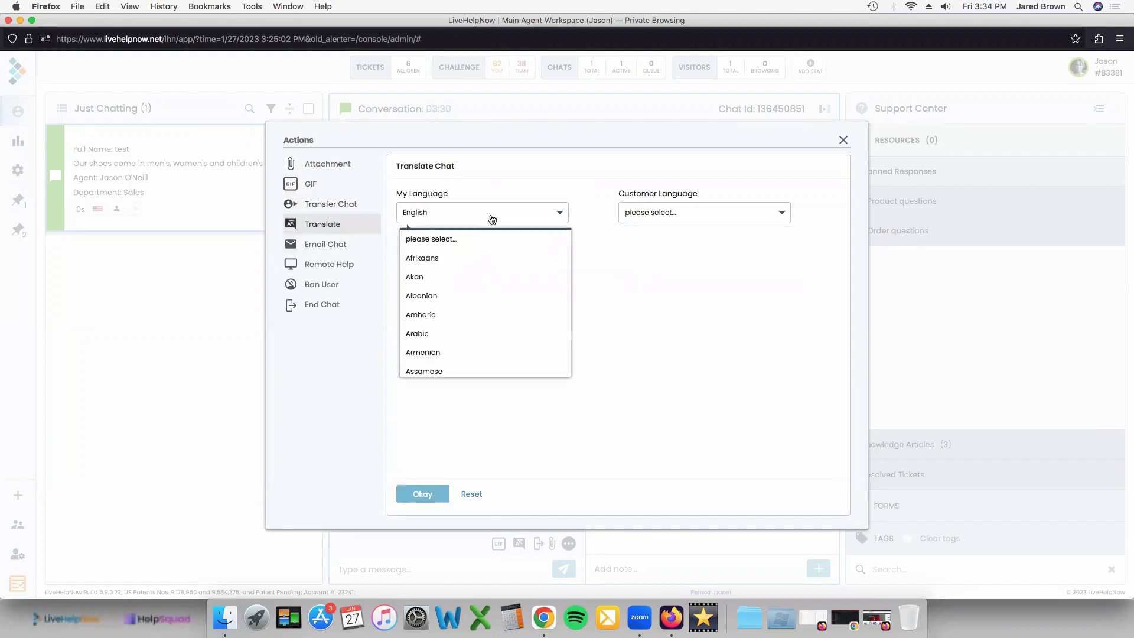
pyautogui.click(654, 216)
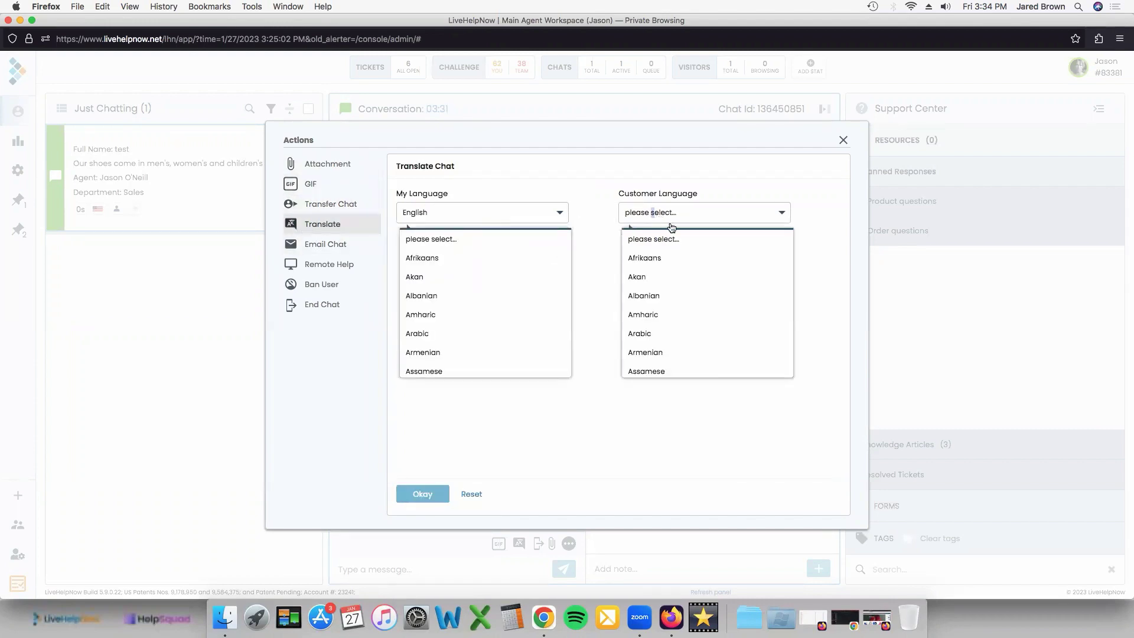
pyautogui.click(328, 245)
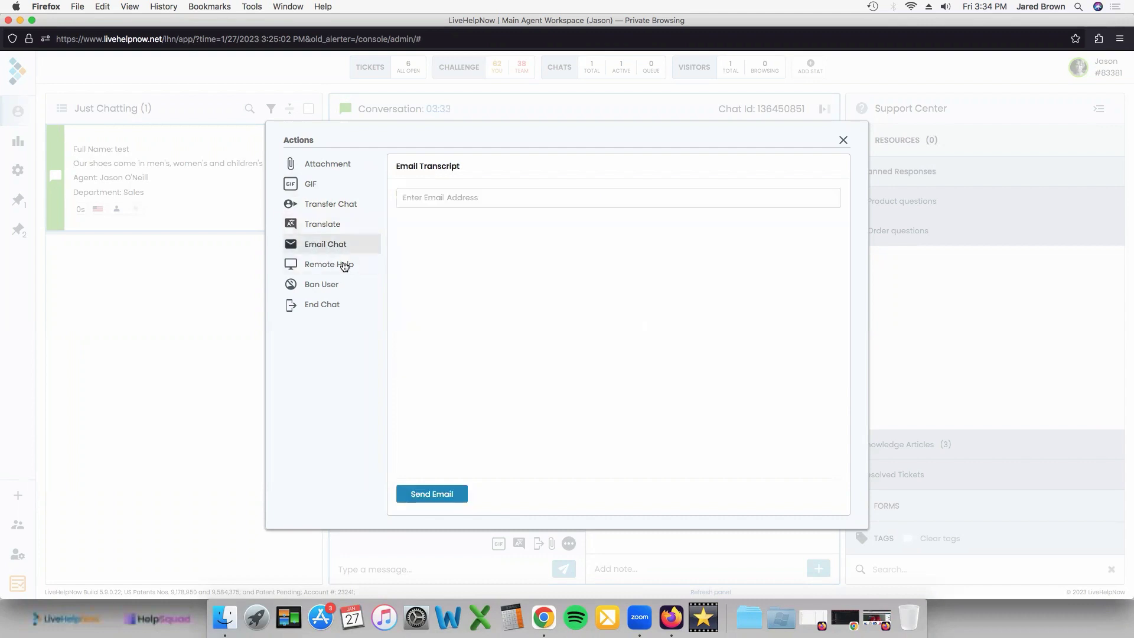
pyautogui.click(844, 142)
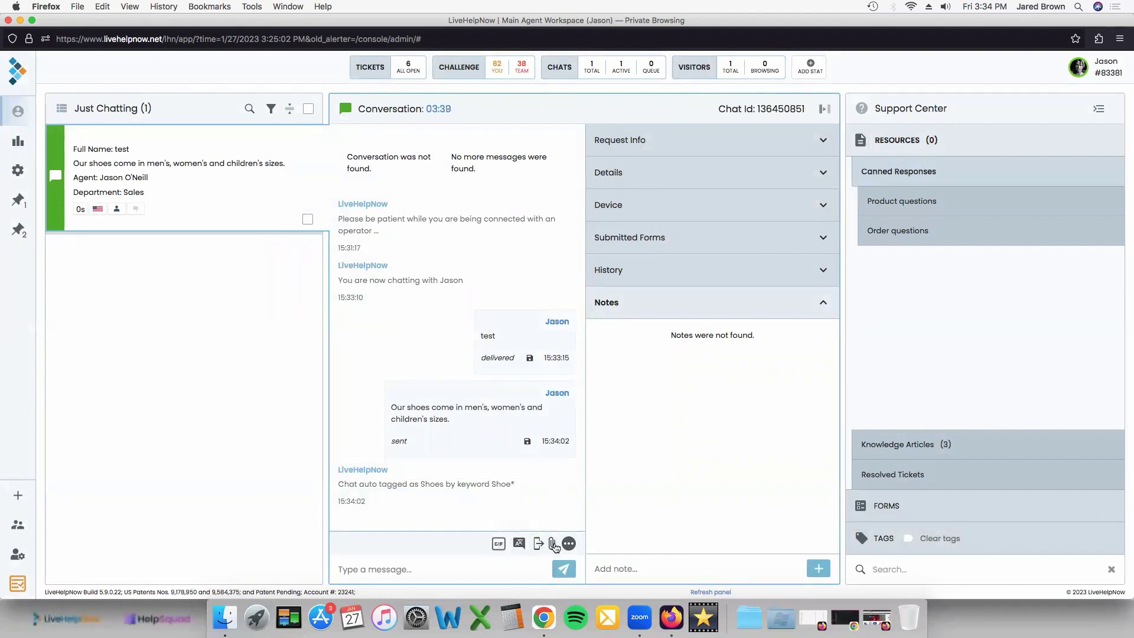
pyautogui.click(568, 543)
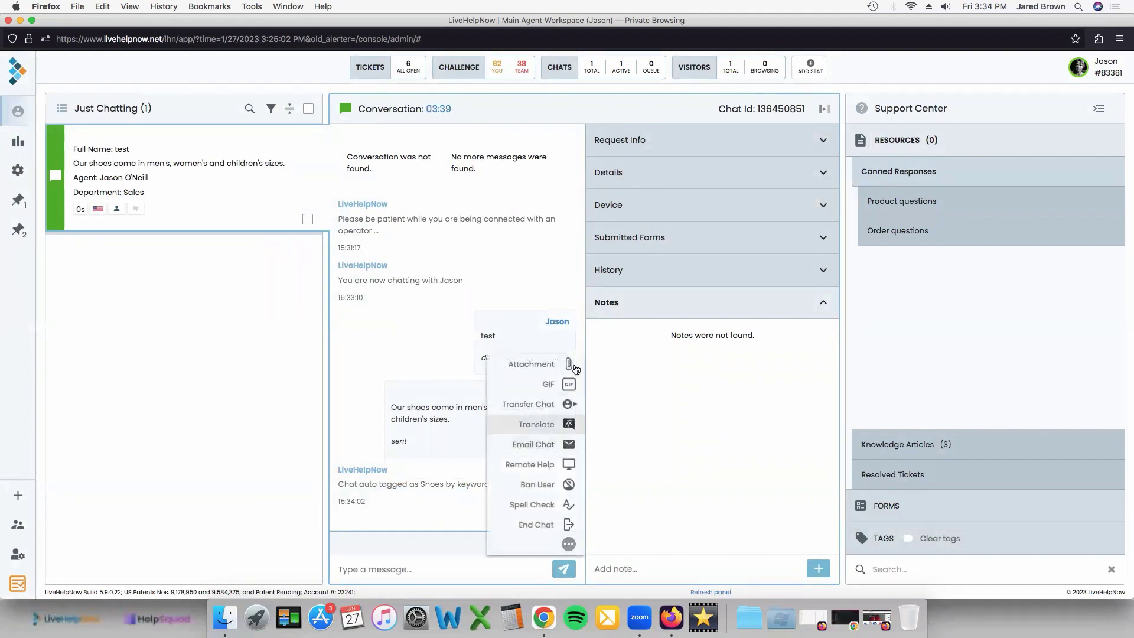
# - Collapse the chat actions list, then type the draft 'tes' and erase it
pyautogui.click(455, 557)
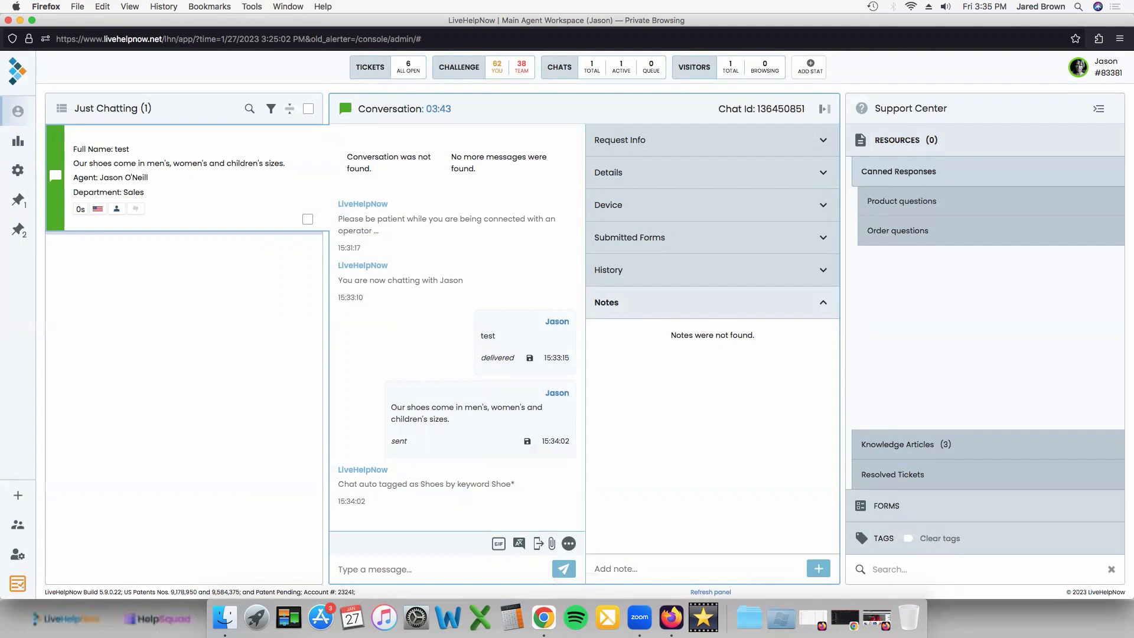
pyautogui.write('tes')
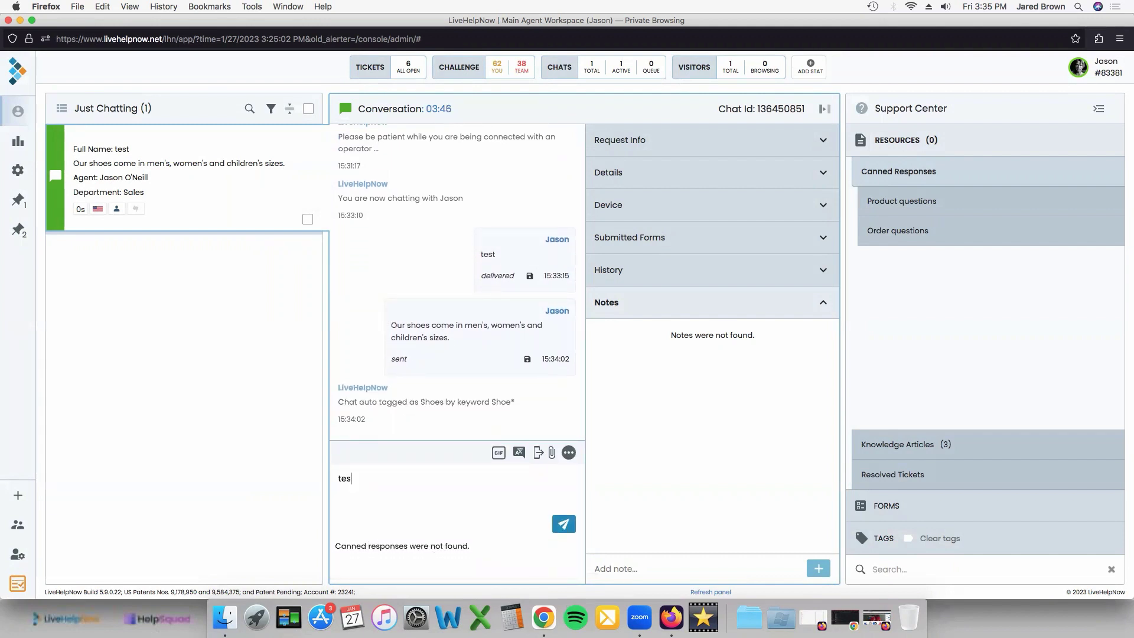
pyautogui.press('BackSpace')
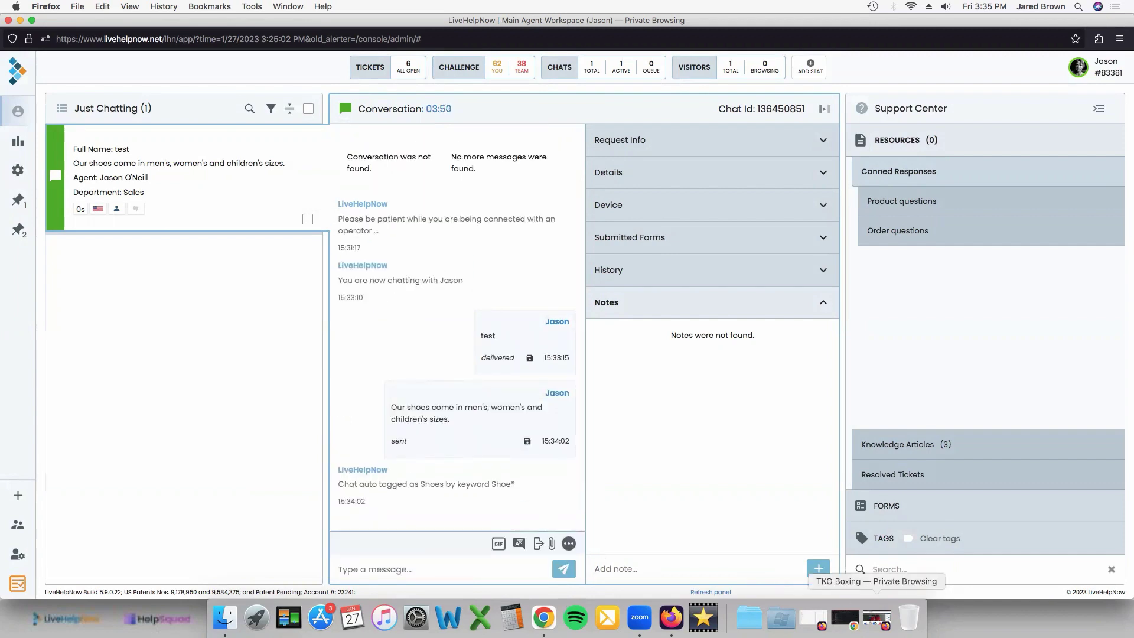
# - Send 'test' as the visitor from the TKO Boxing chat widget, then minimize the site
pyautogui.click(877, 618)
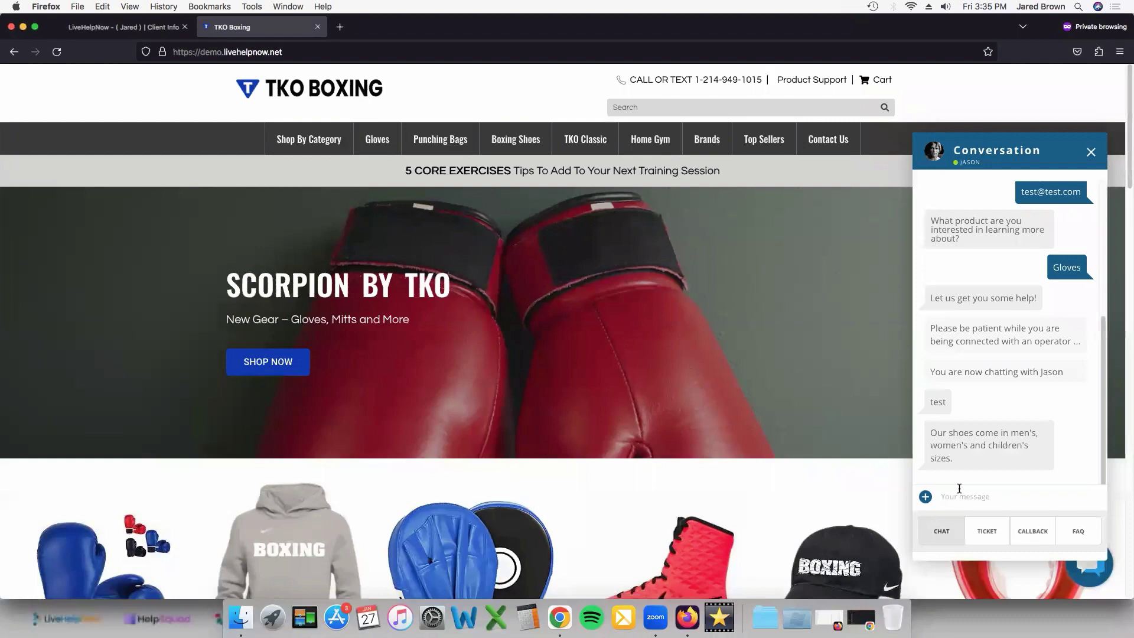
pyautogui.write('test')
pyautogui.press('Return')
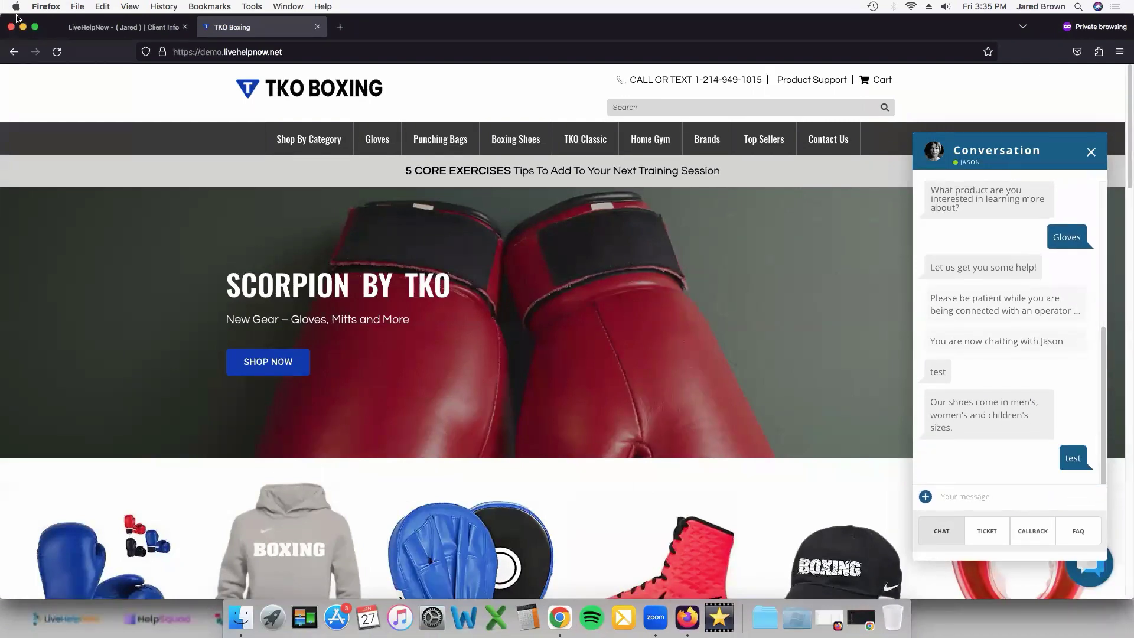
pyautogui.click(22, 27)
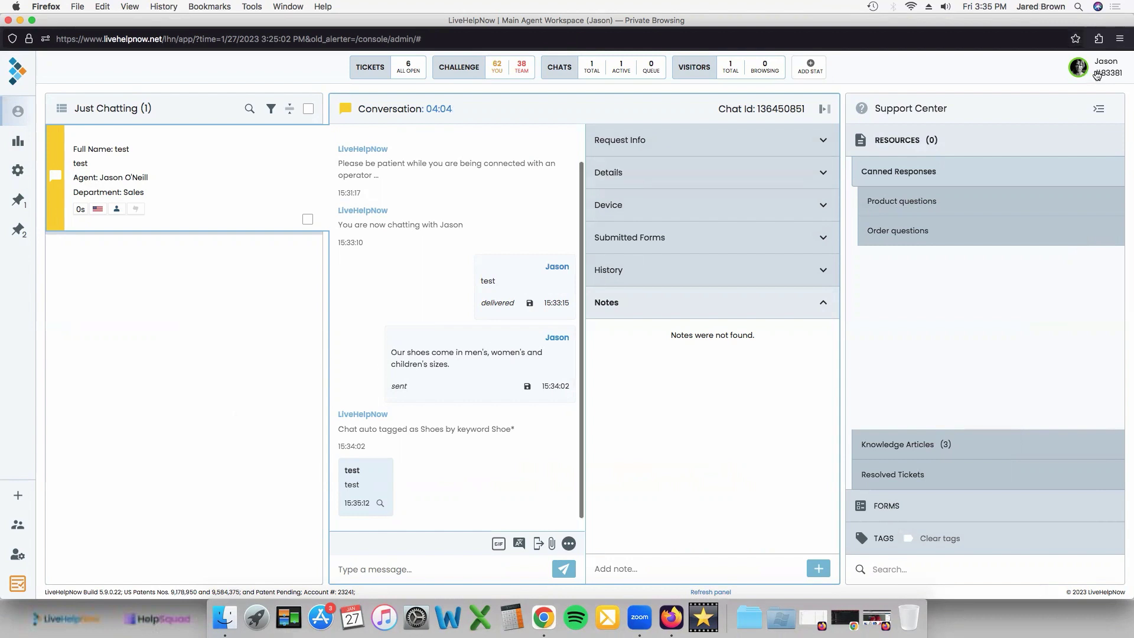
pyautogui.click(1097, 74)
pyautogui.moveTo(1069, 98)
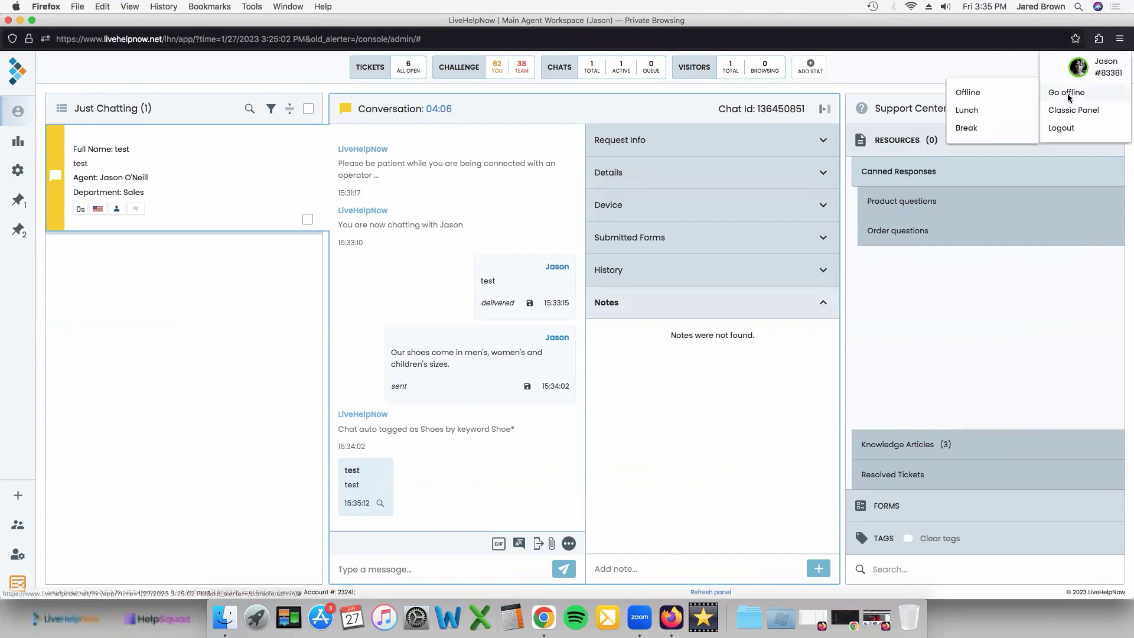
pyautogui.click(996, 94)
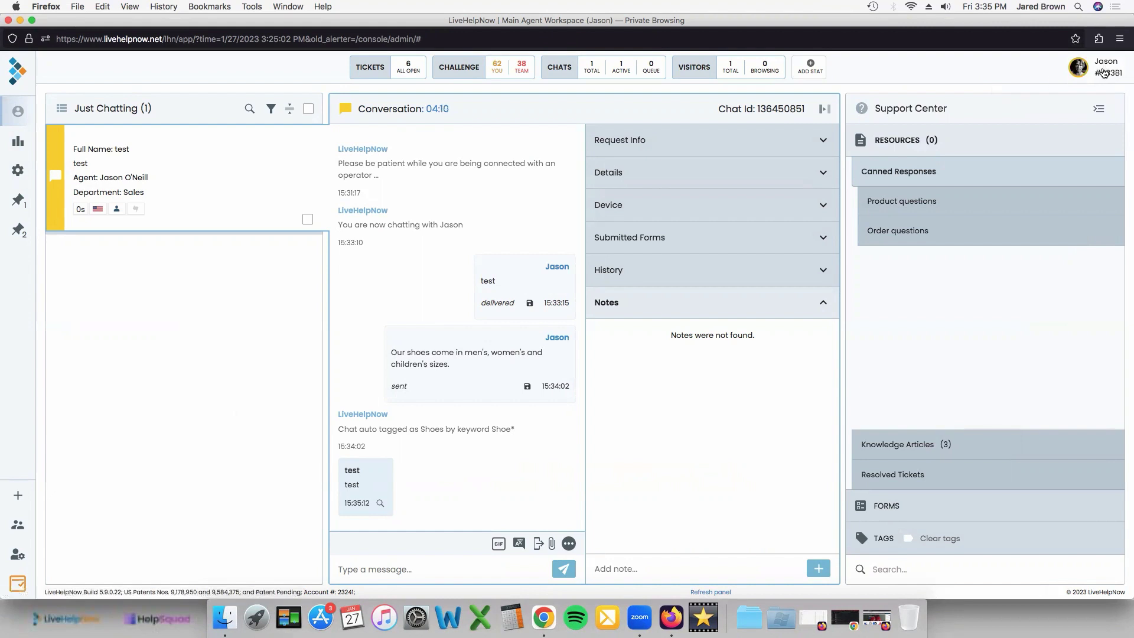
pyautogui.click(1103, 73)
pyautogui.click(1082, 93)
pyautogui.click(1104, 75)
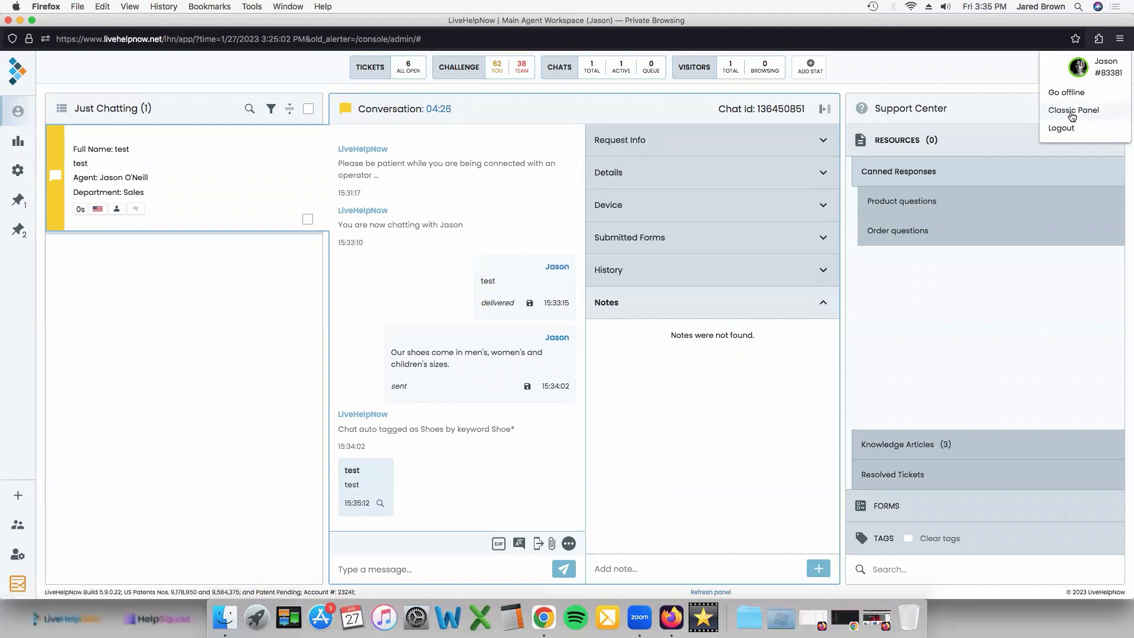
pyautogui.click(730, 368)
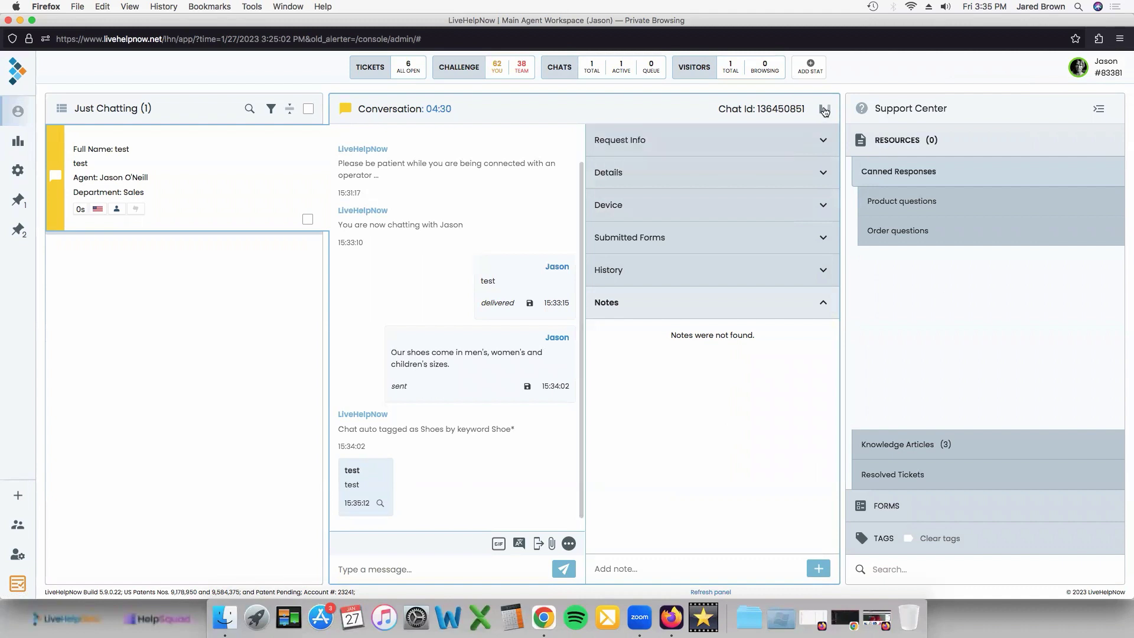
# - Toggle the chat details and Support Center panels, then save Layout 4 in Operator Settings
pyautogui.click(824, 109)
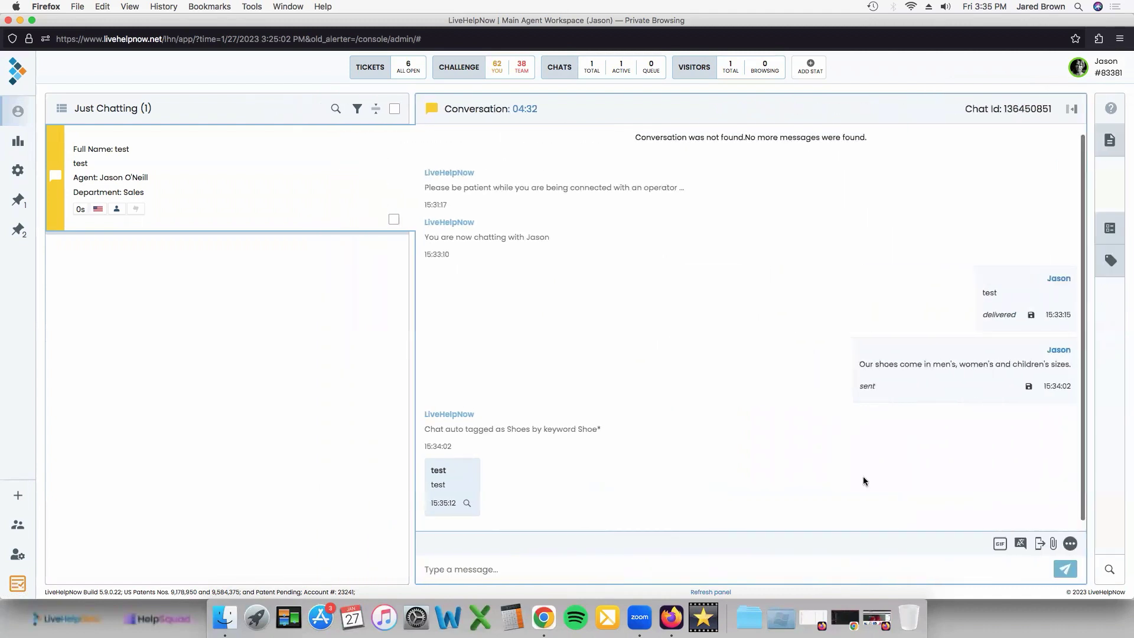
pyautogui.click(1072, 110)
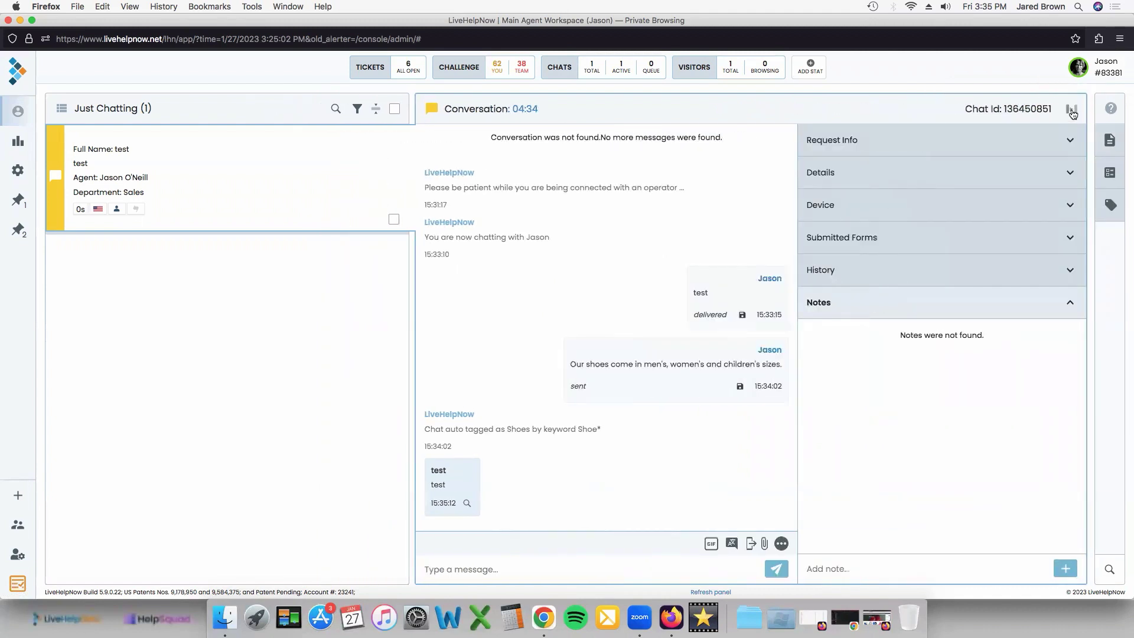
pyautogui.click(1103, 569)
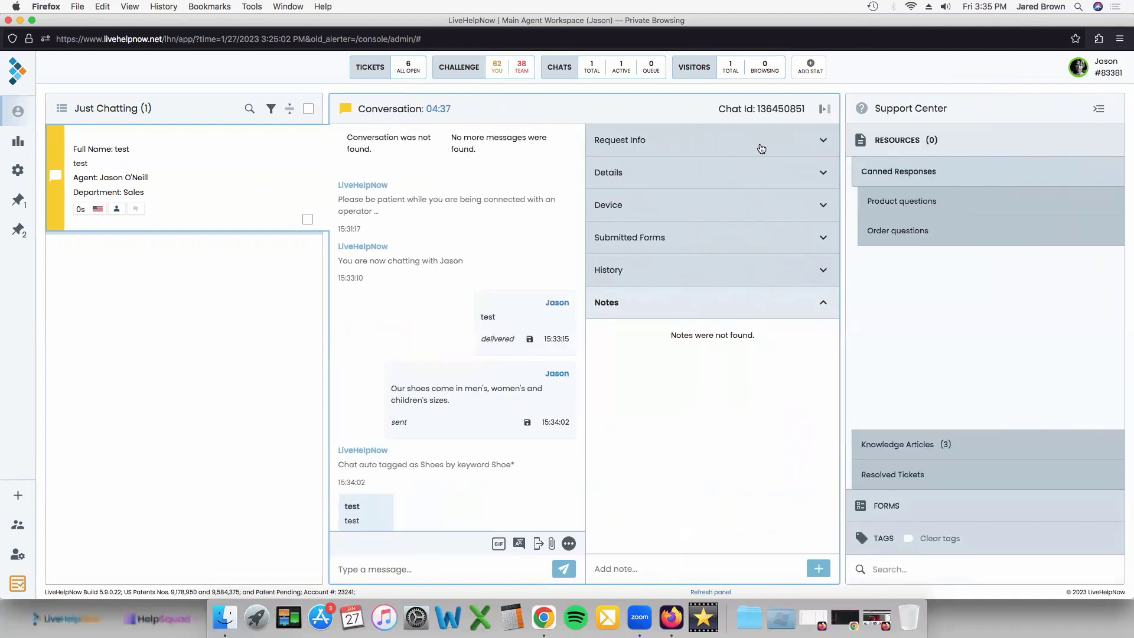
pyautogui.click(13, 559)
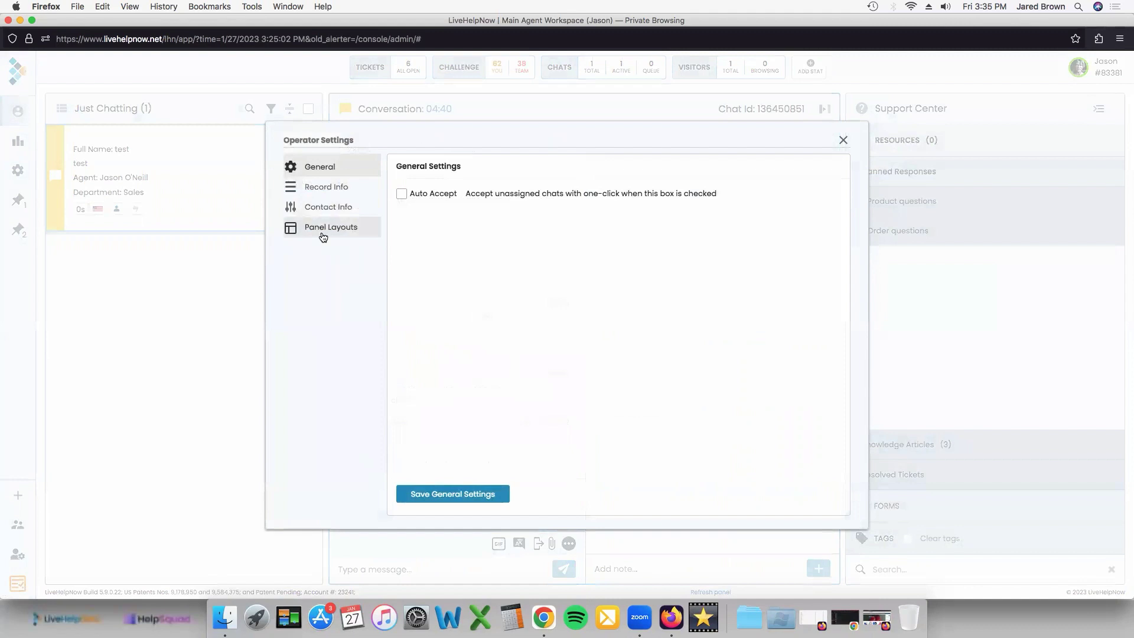
pyautogui.click(323, 235)
pyautogui.click(738, 417)
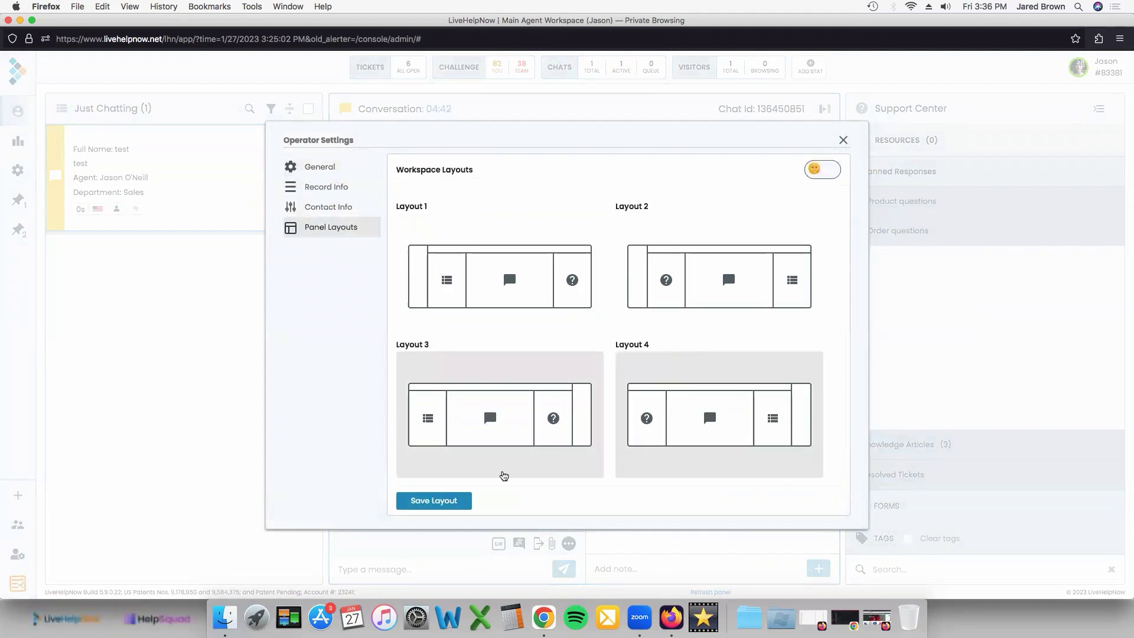
pyautogui.click(432, 500)
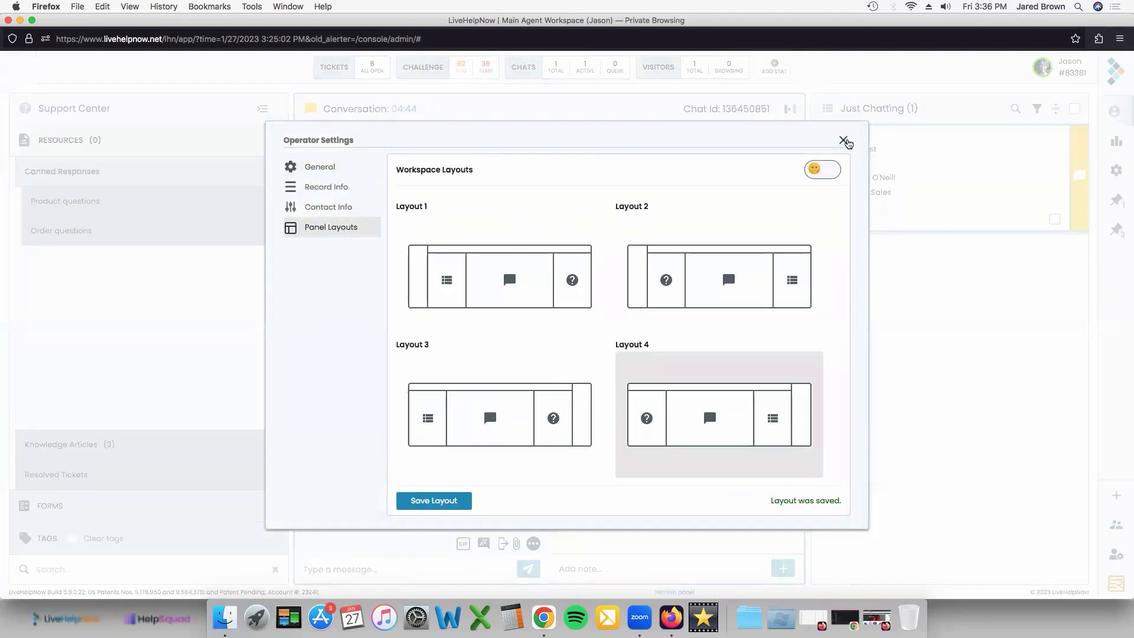
pyautogui.click(843, 140)
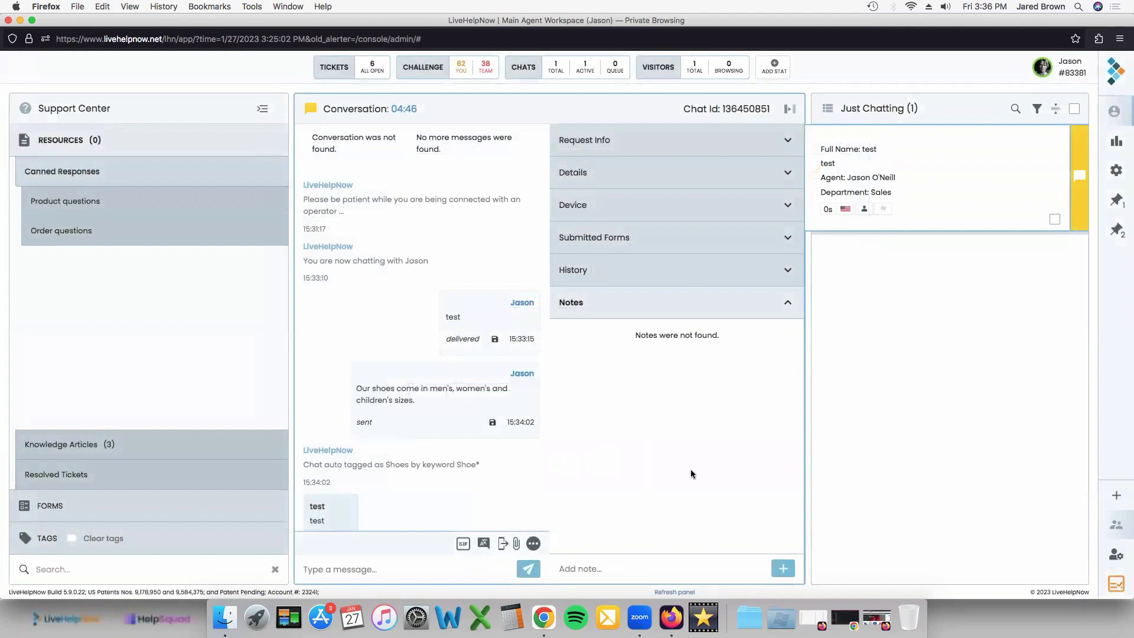
# - After glancing at the agents overview, save Layout 1 with dark mode in Operator Settings
pyautogui.click(1116, 525)
pyautogui.click(861, 149)
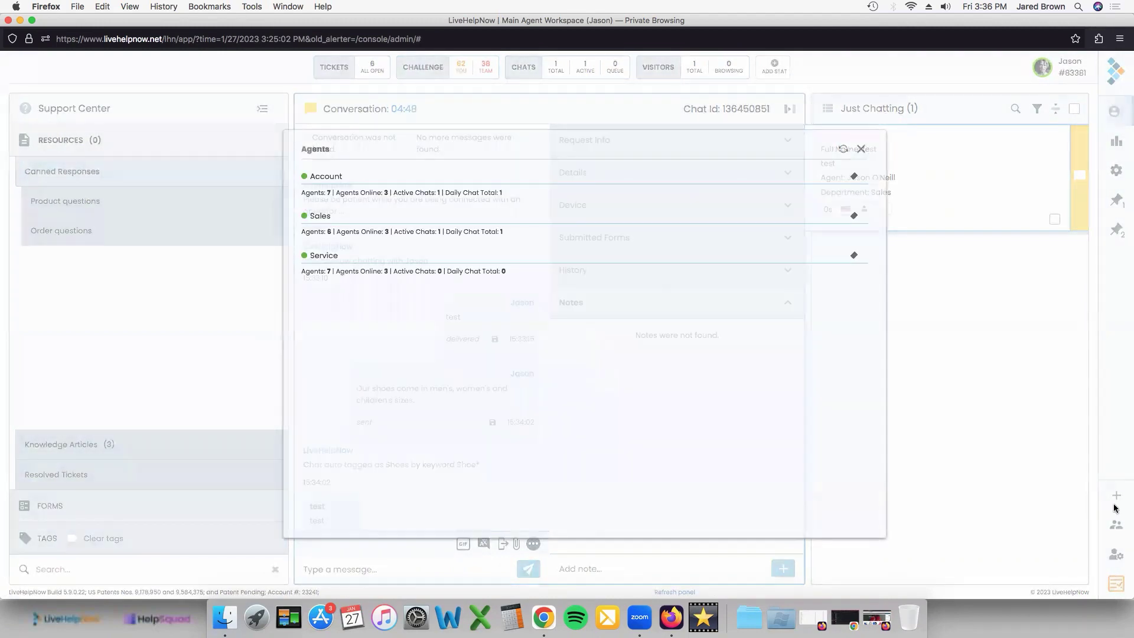
pyautogui.click(1116, 555)
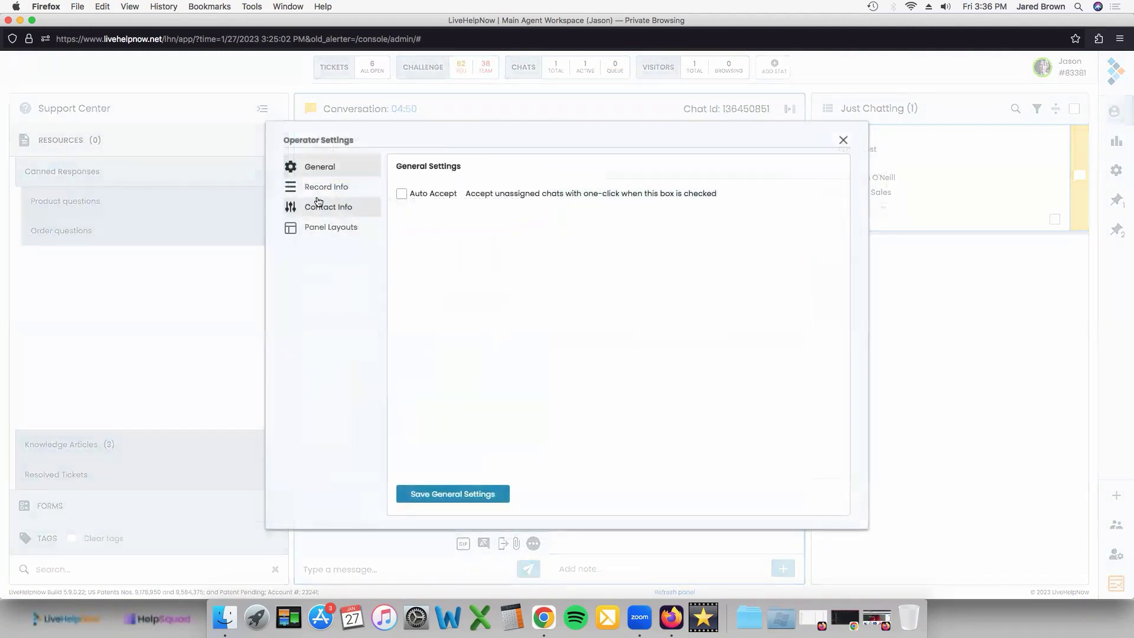
pyautogui.click(328, 227)
pyautogui.click(496, 285)
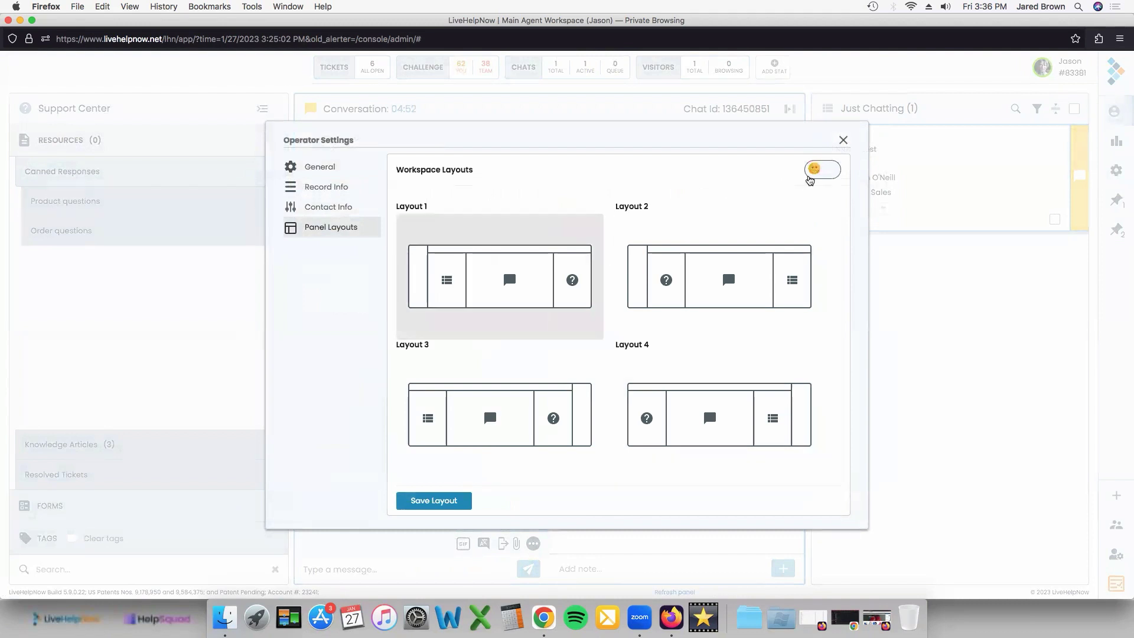
pyautogui.click(810, 177)
pyautogui.click(455, 501)
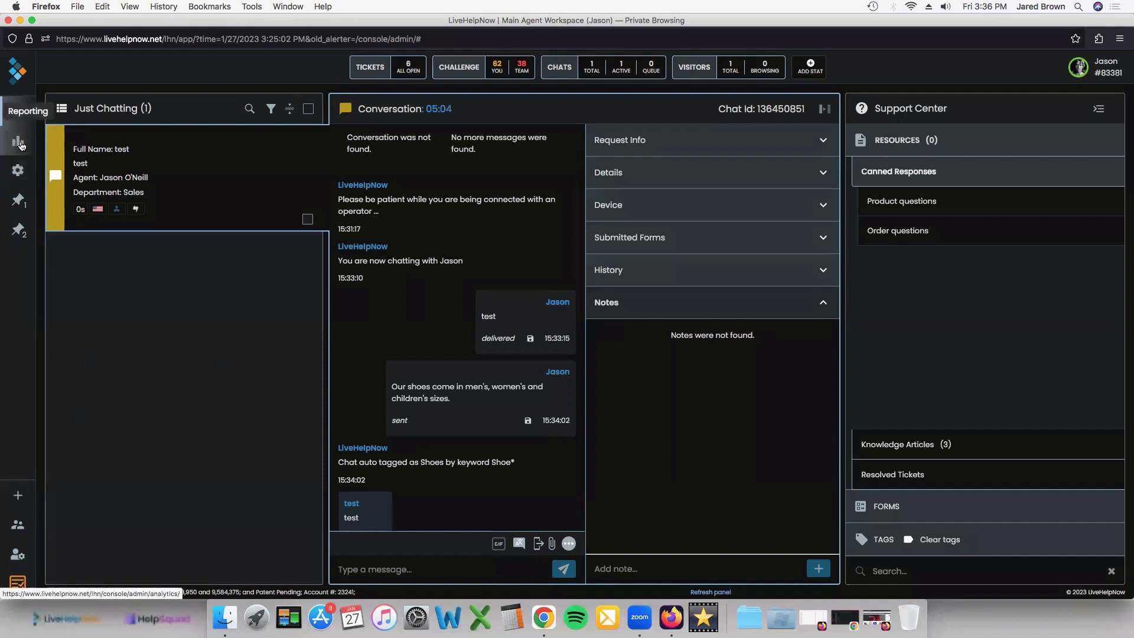
# - Open Admin & Settings from the left rail, then switch back to the agent workspace
pyautogui.click(18, 172)
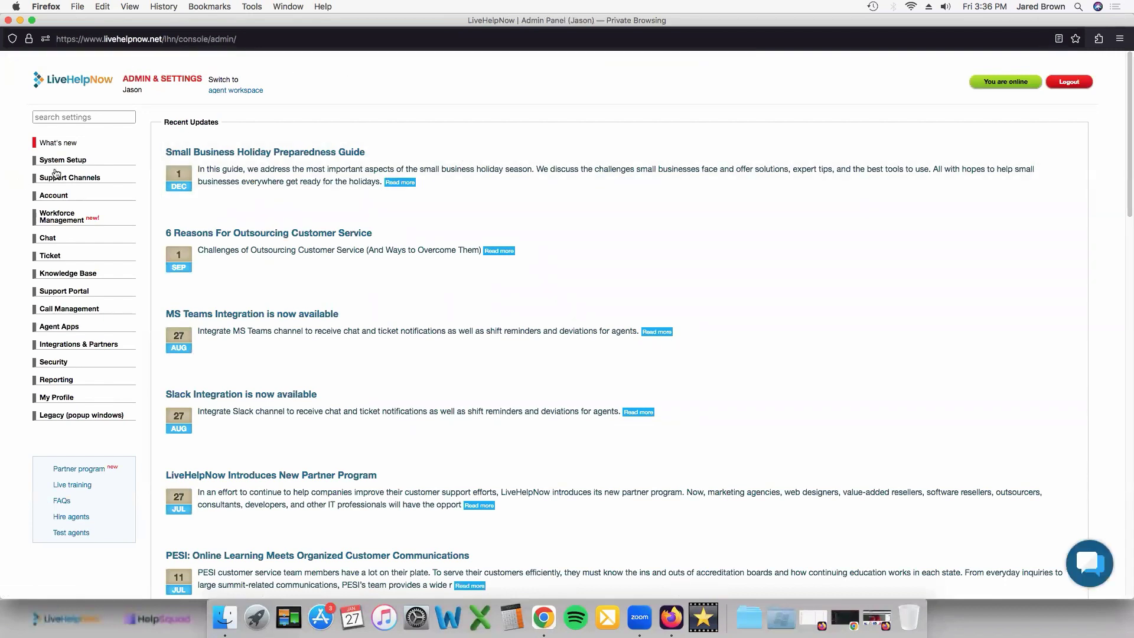
pyautogui.click(234, 91)
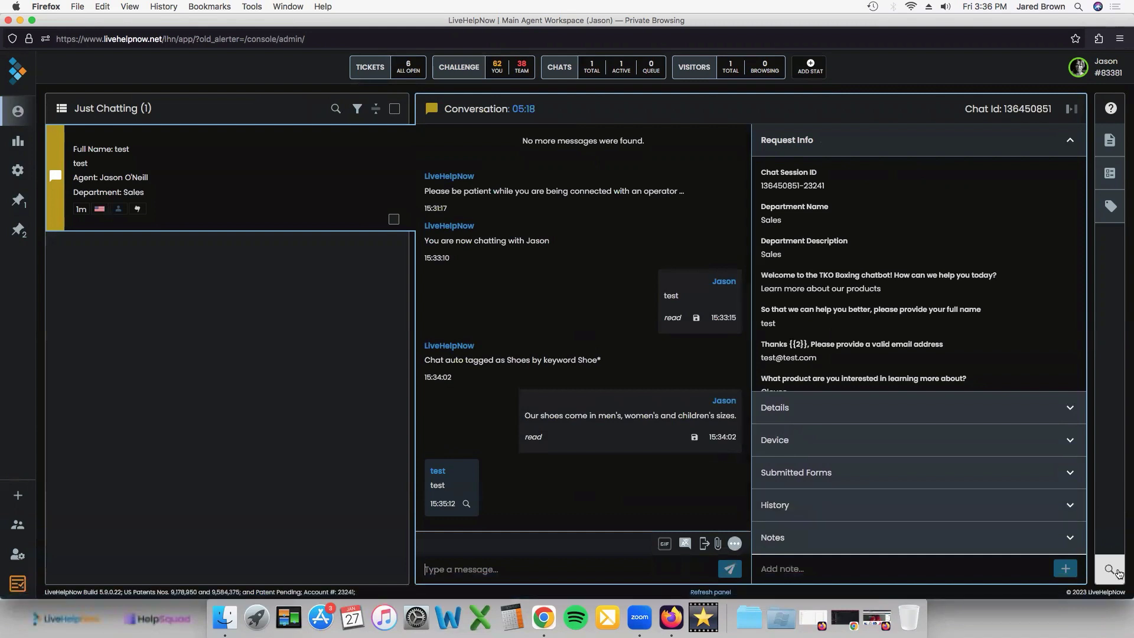
# - Restore the Support Center and start a private chat with an Account-department agent
pyautogui.click(1116, 571)
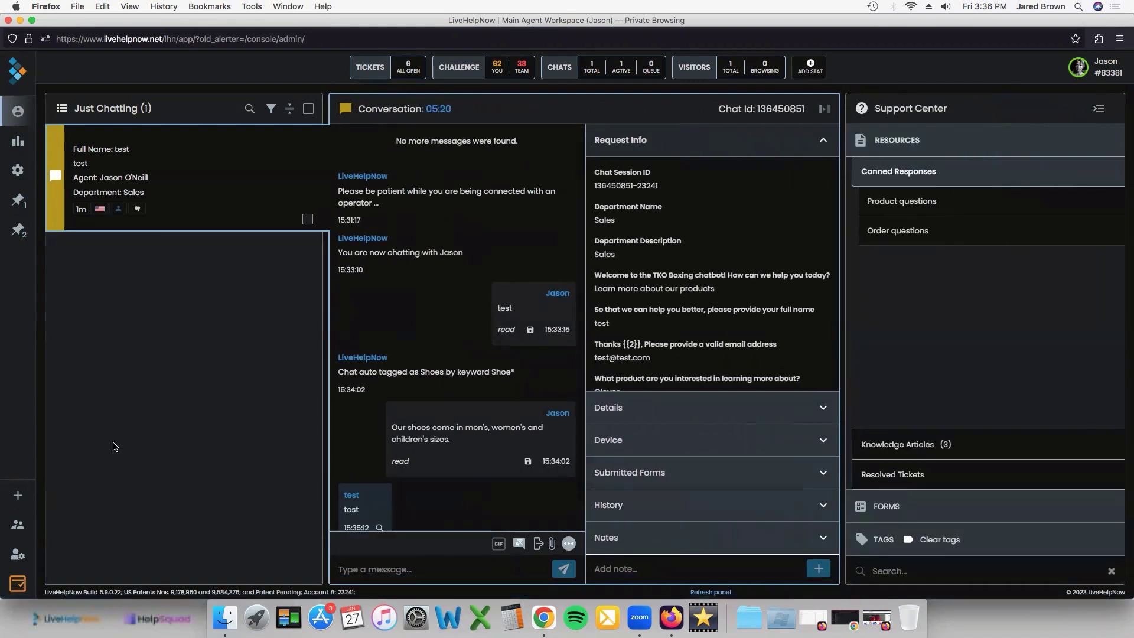
pyautogui.click(18, 527)
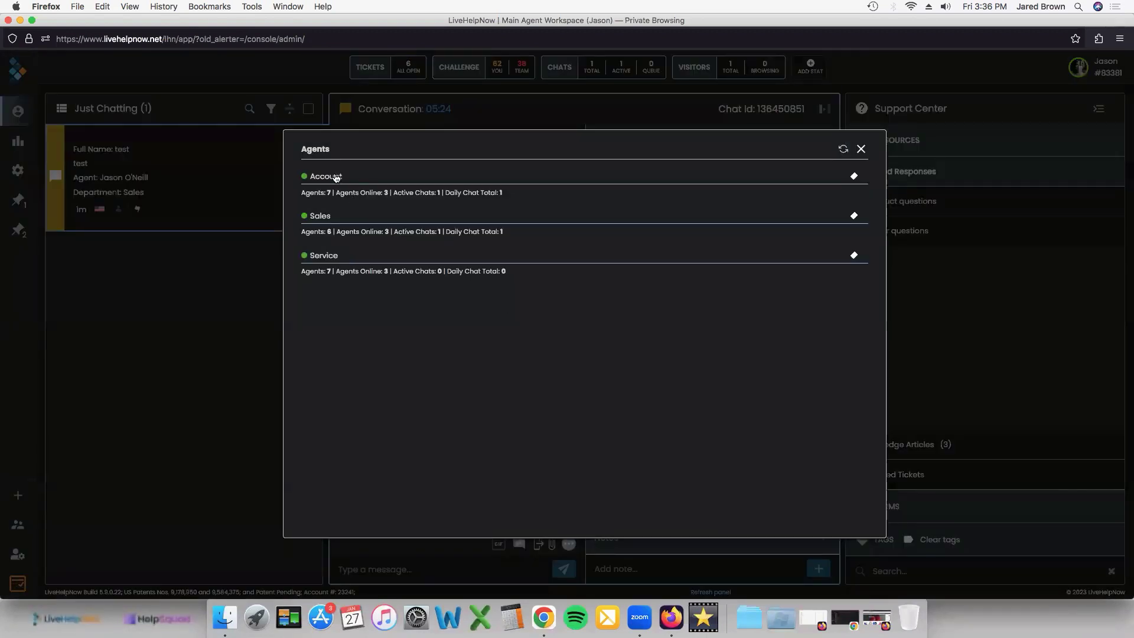
pyautogui.click(335, 177)
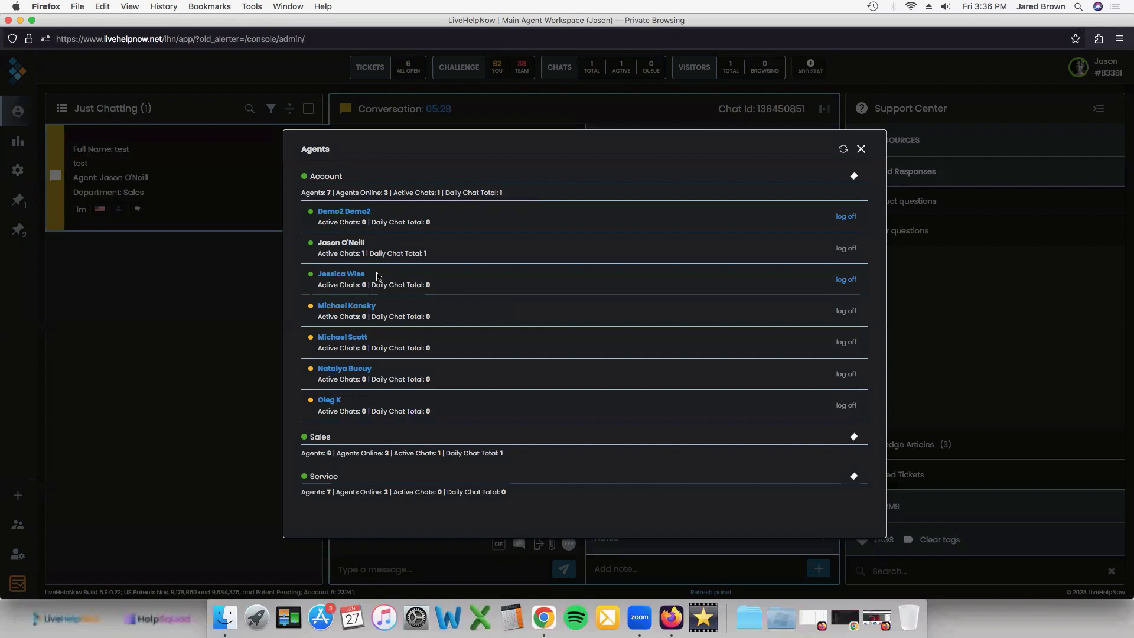
pyautogui.click(354, 275)
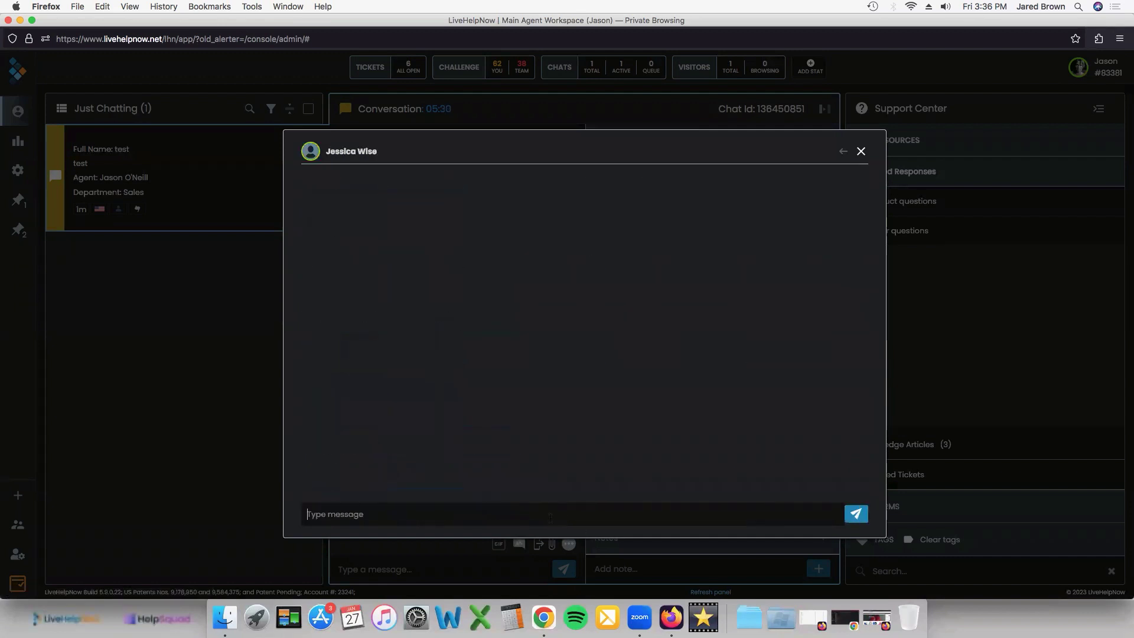
# - Send the agent 'whisper please', fixing the misspelling via spell-check, then close the chat
pyautogui.write('whsiper please')
pyautogui.rightClick(324, 515)
pyautogui.click(366, 412)
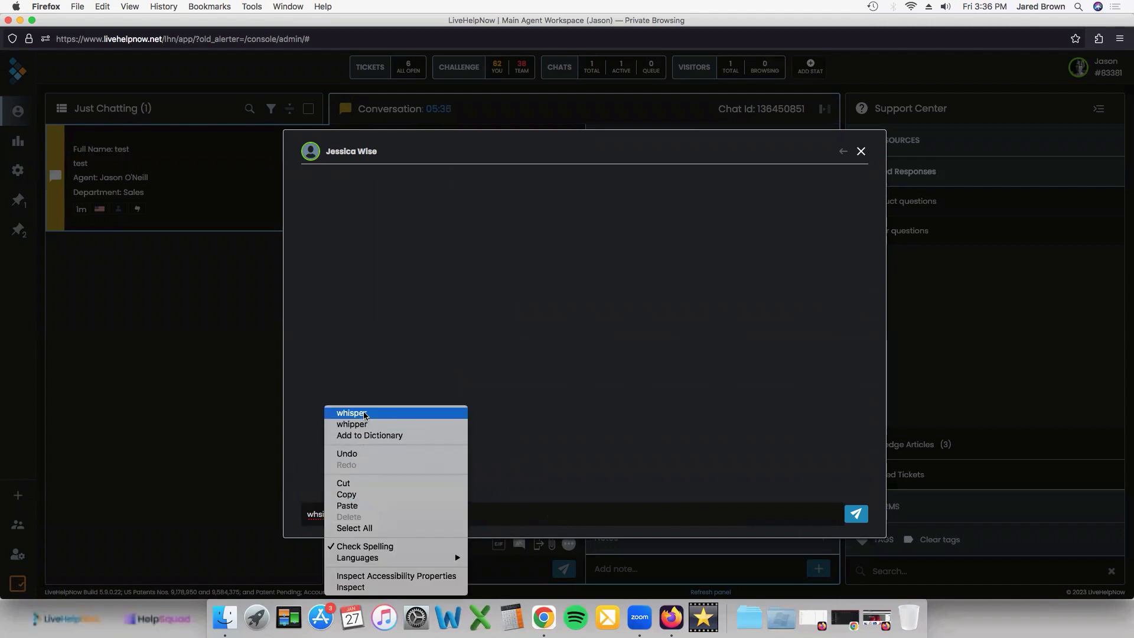
pyautogui.click(857, 515)
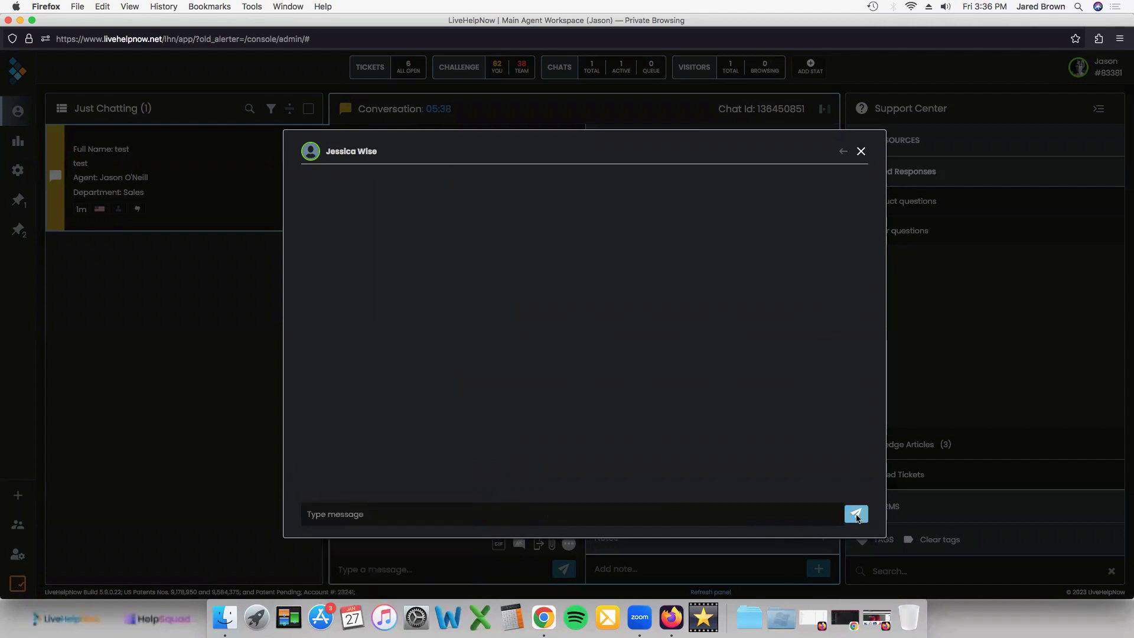
pyautogui.click(861, 151)
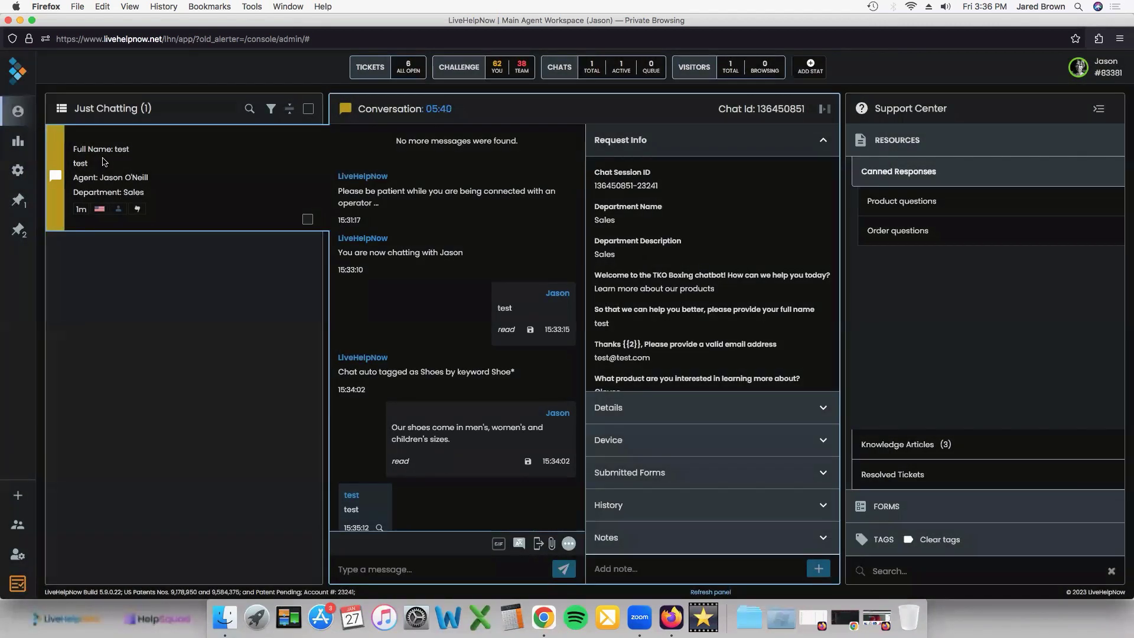
# - Browse the Operator Settings tabs: Contact Info, Record Info, then back to General
pyautogui.scroll(-1, 391, 260)
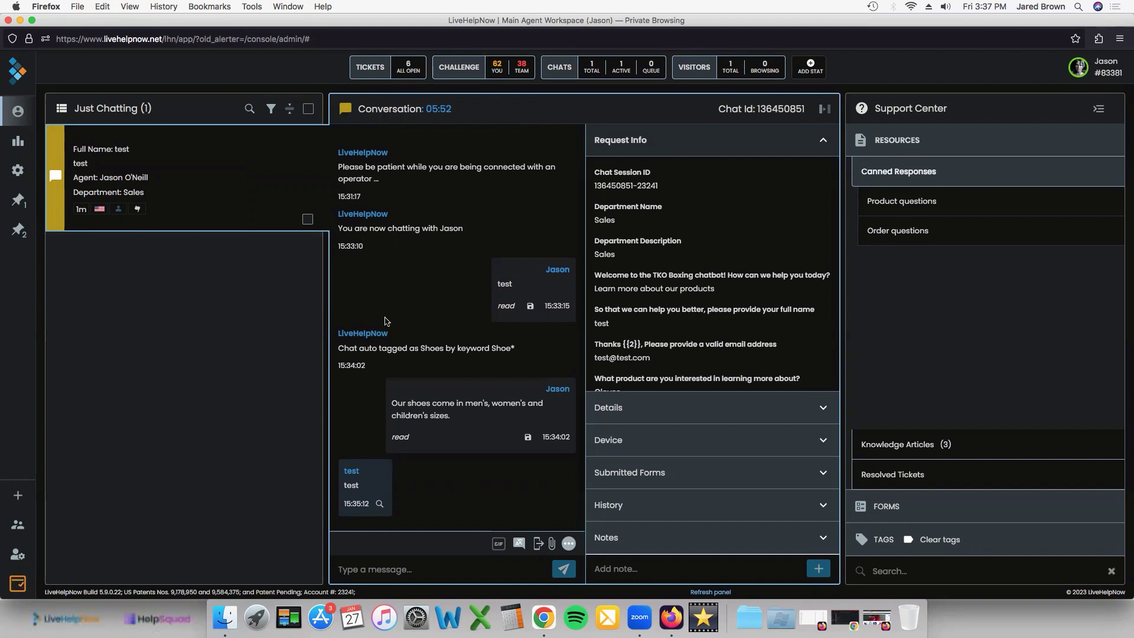
pyautogui.click(18, 554)
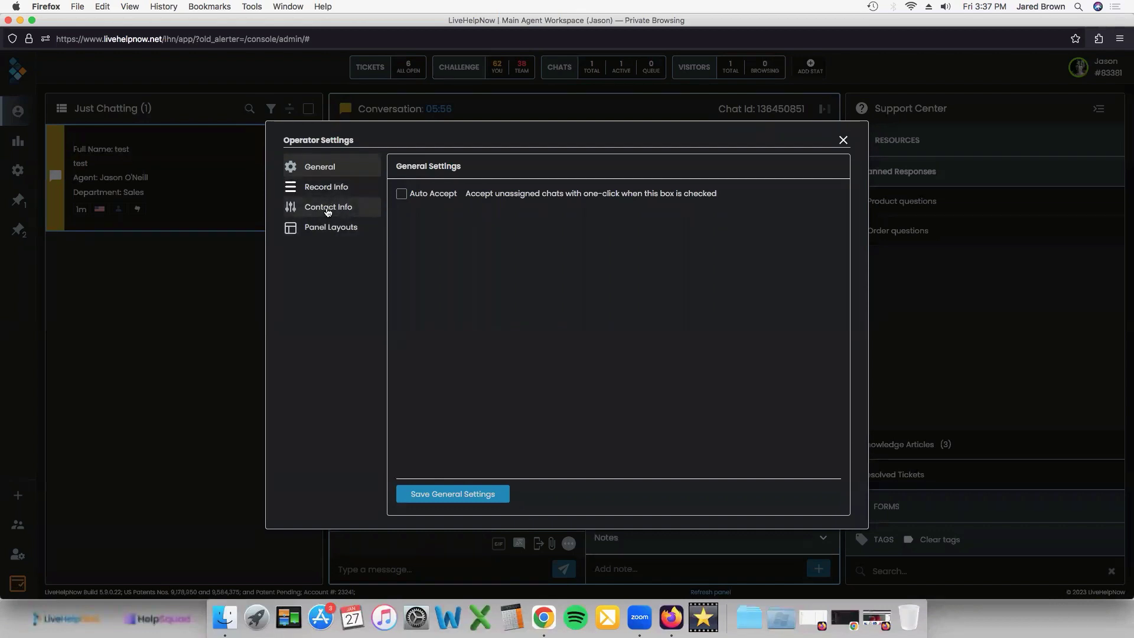
pyautogui.click(328, 206)
pyautogui.click(332, 192)
pyautogui.click(329, 172)
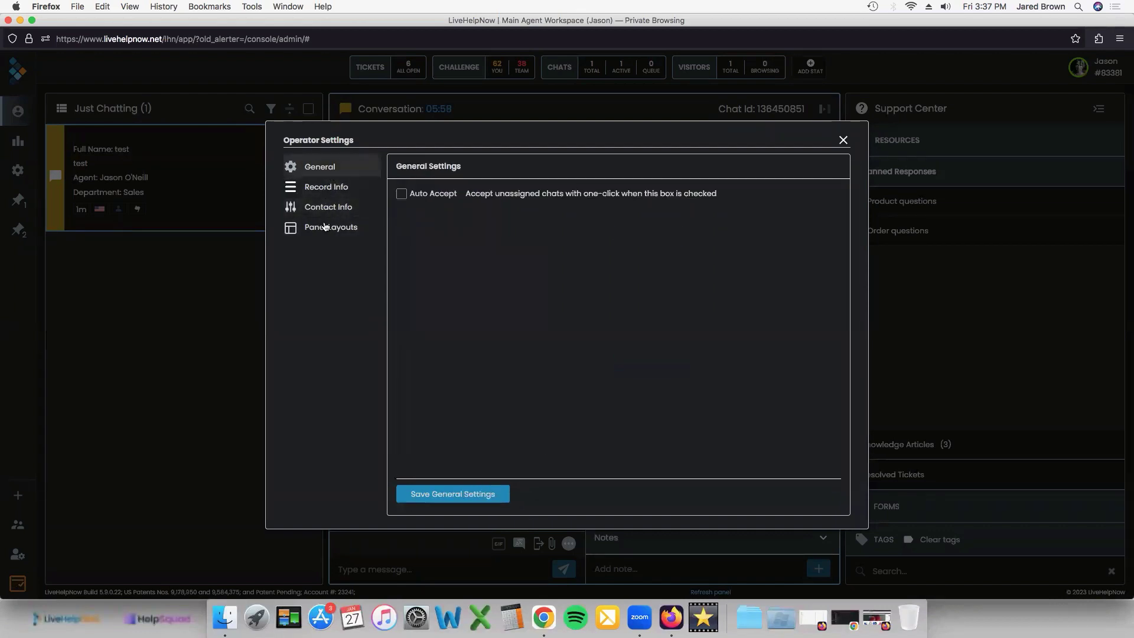
# - In Panel Layouts, switch to the sun (light) mode and save Layout 1
pyautogui.click(329, 230)
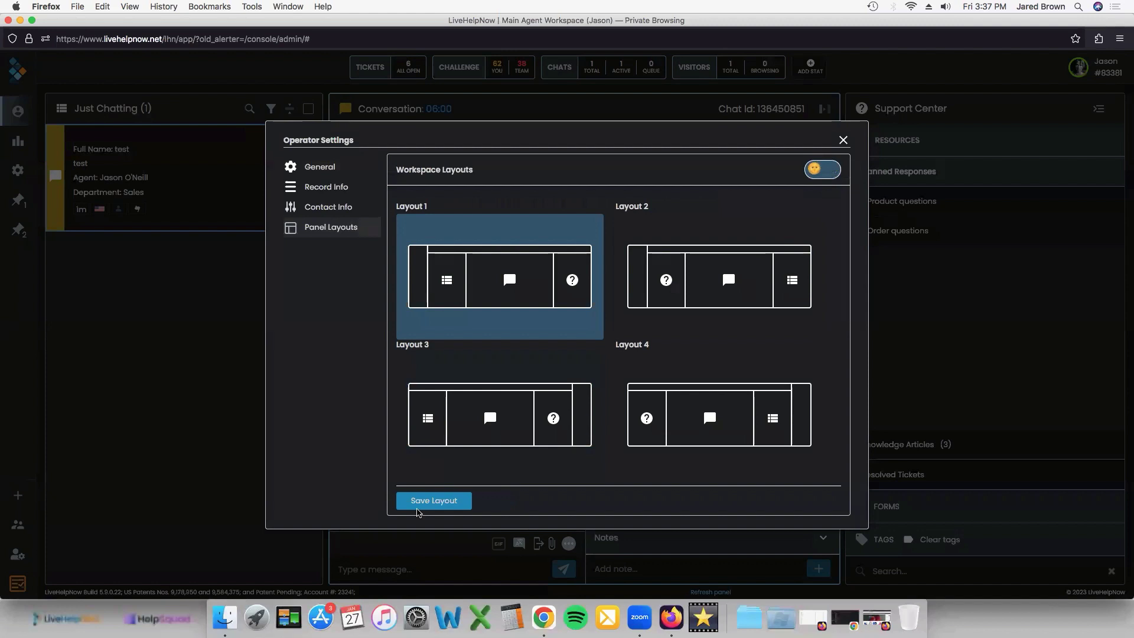
pyautogui.click(424, 506)
pyautogui.click(211, 423)
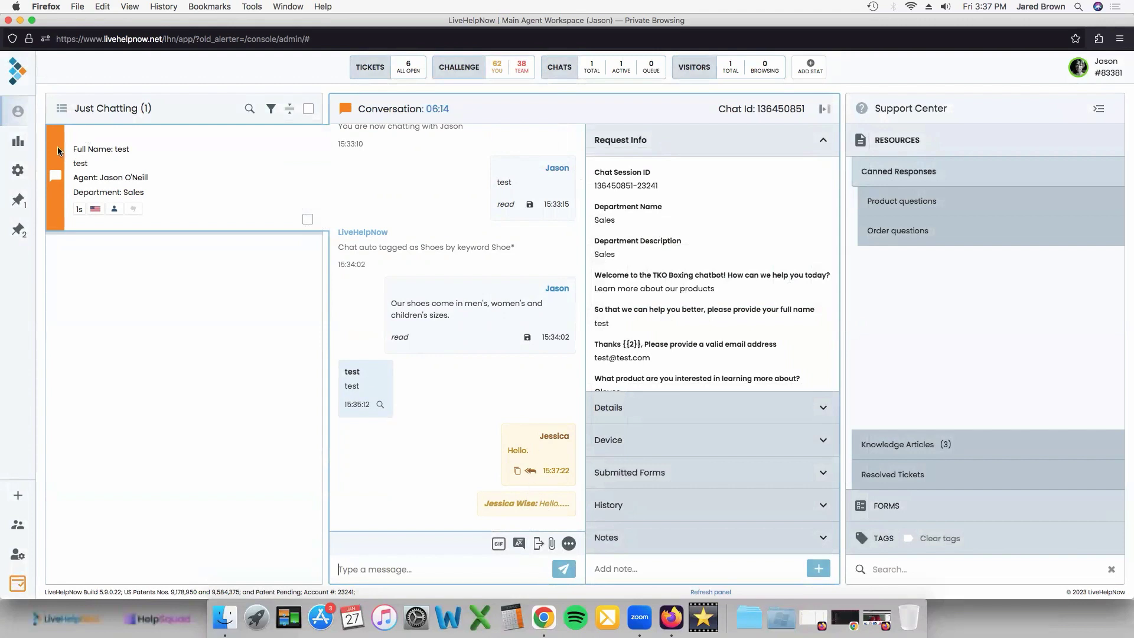
# - Read the 'whisper received' tooltip on the Sales chat's orange status strip
pyautogui.moveTo(58, 151)
# - Type an unsent 'testing' in the TKO Boxing chat widget, then minimize the site
pyautogui.click(876, 617)
pyautogui.click(985, 494)
pyautogui.write('testing')
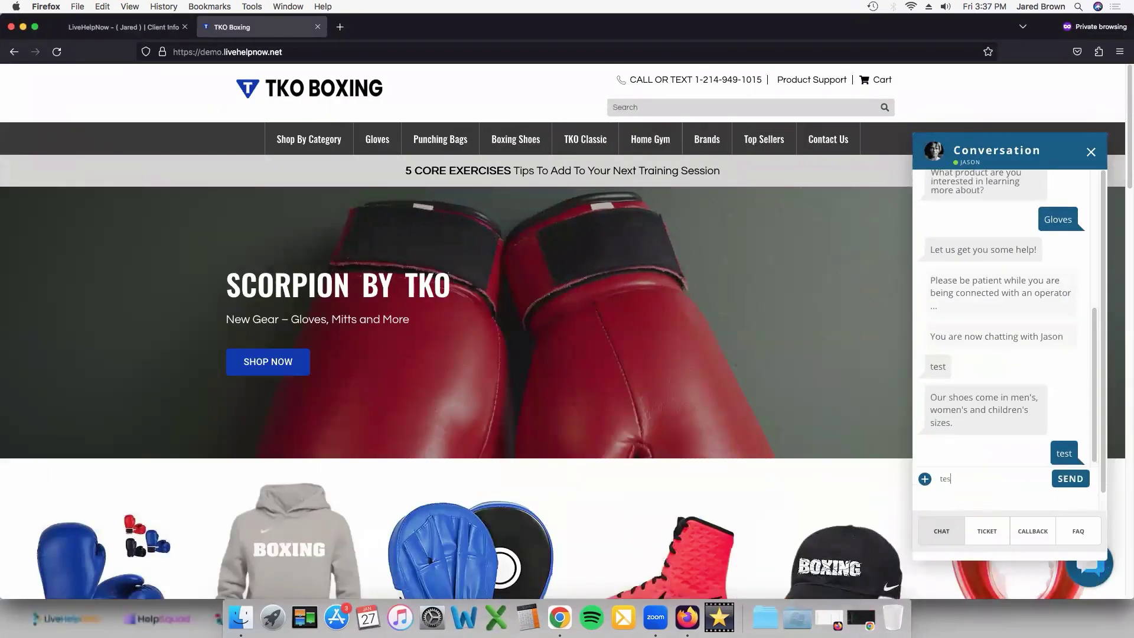
pyautogui.click(22, 28)
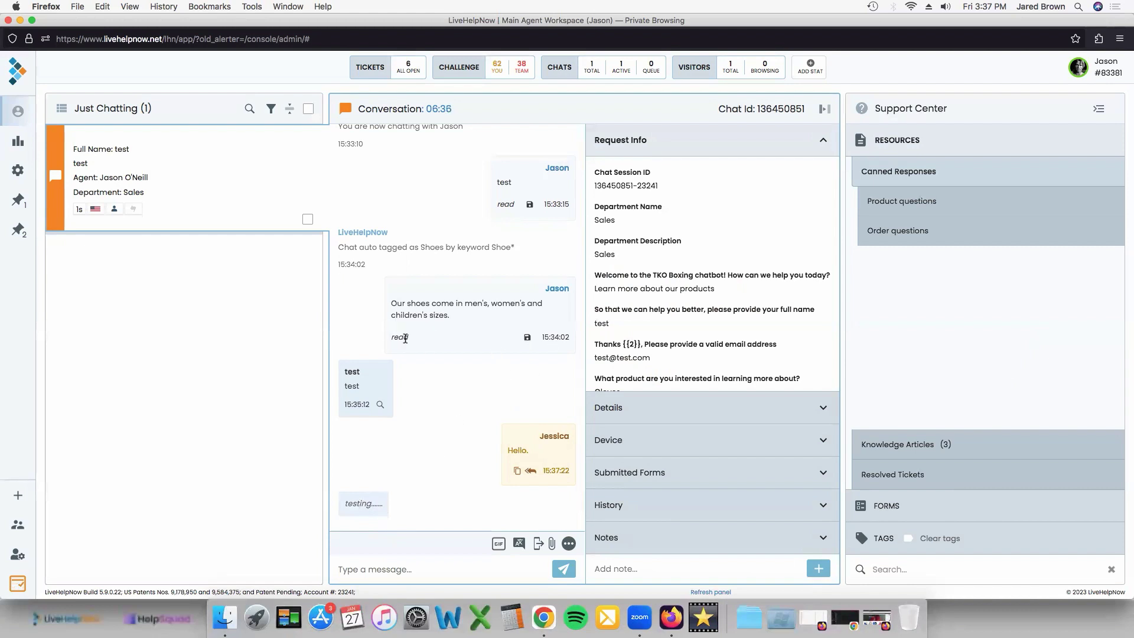
pyautogui.moveTo(410, 337); pyautogui.dragTo(388, 335)
pyautogui.click(440, 360)
pyautogui.click(527, 337)
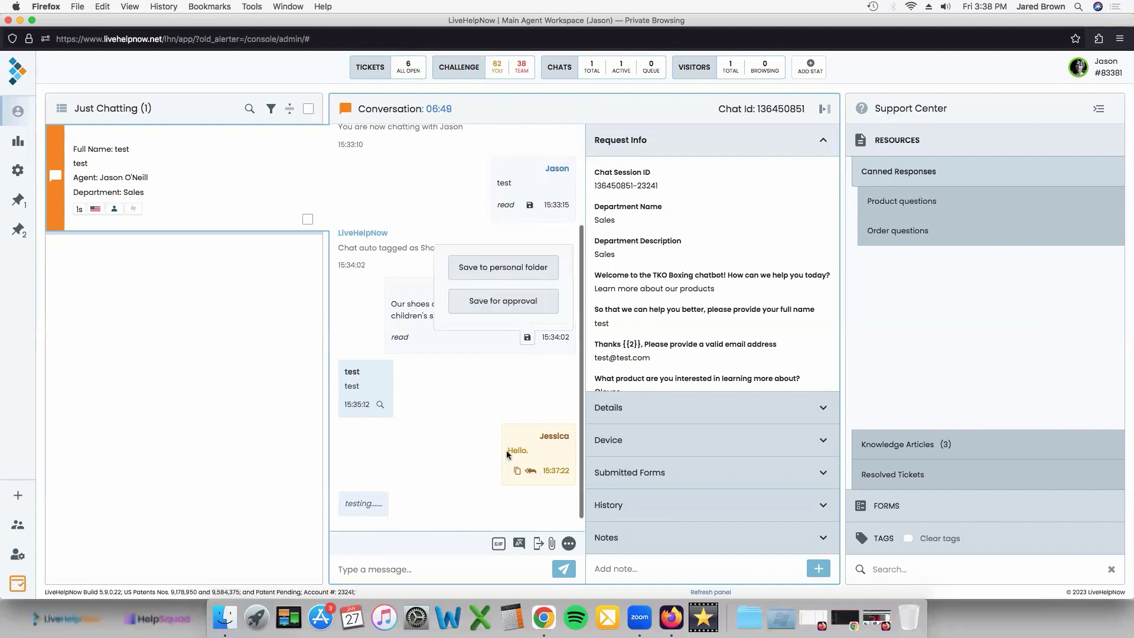
pyautogui.click(490, 306)
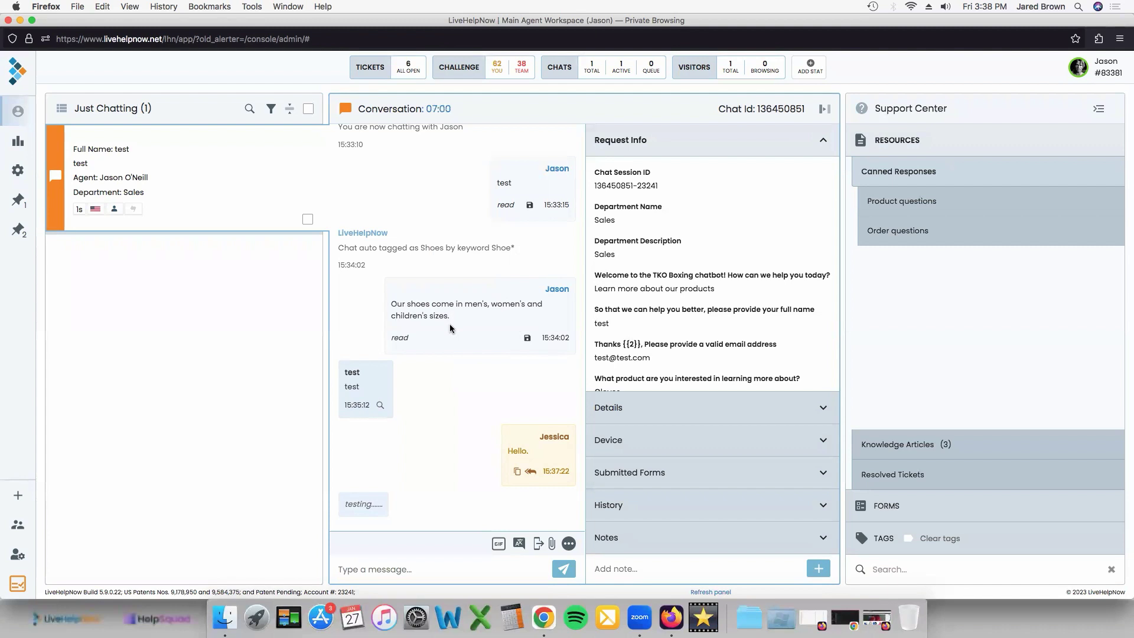
pyautogui.click(529, 339)
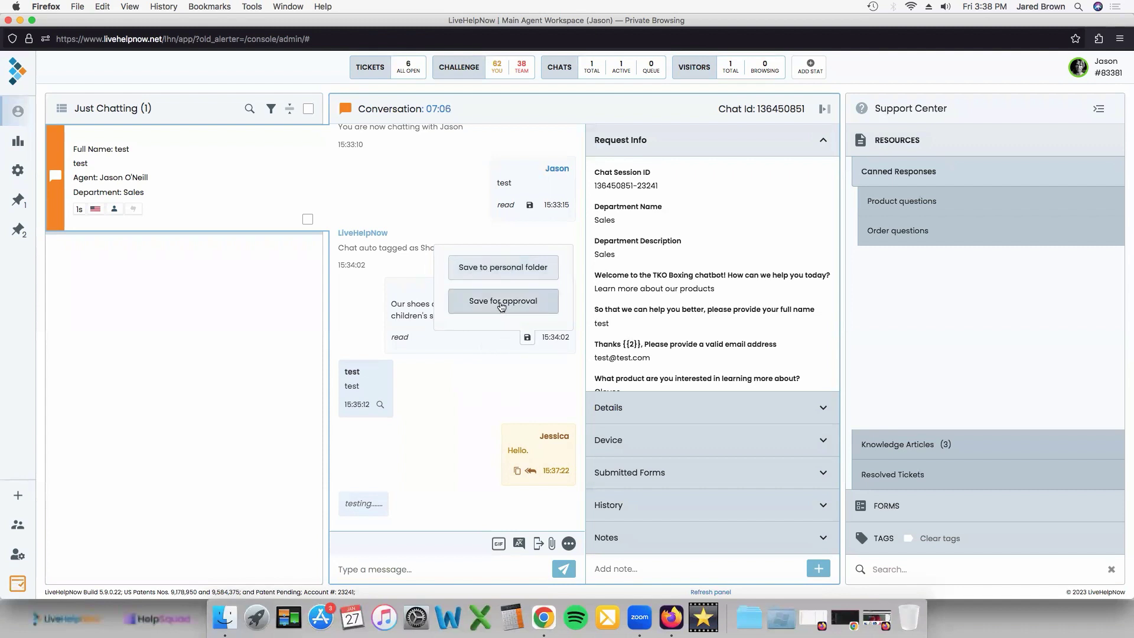
pyautogui.click(494, 350)
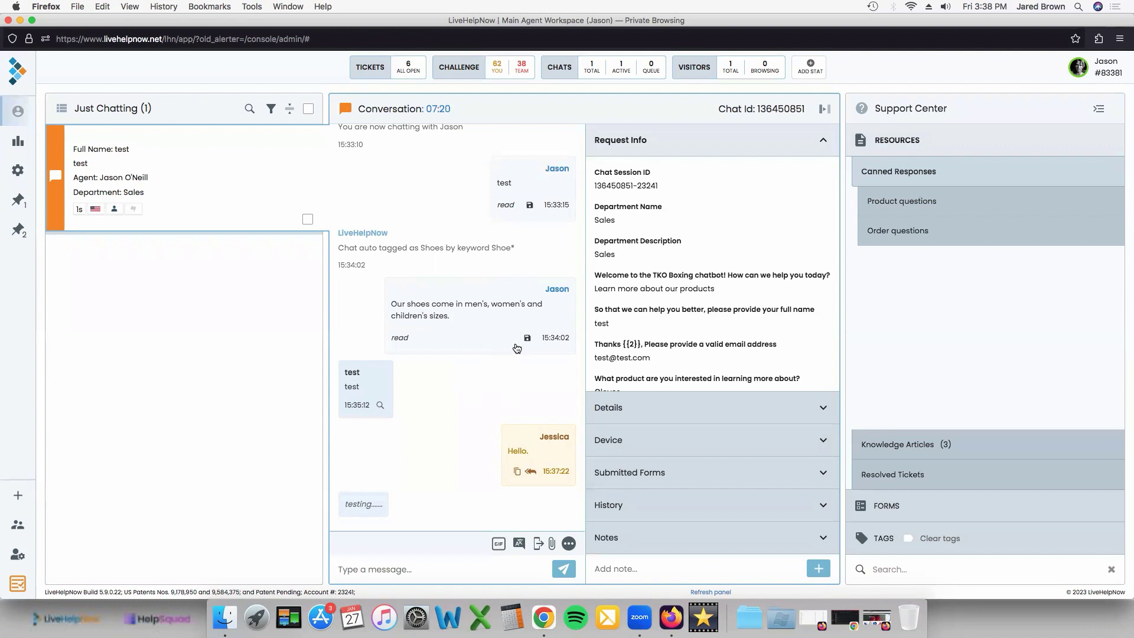
pyautogui.click(527, 337)
pyautogui.click(478, 348)
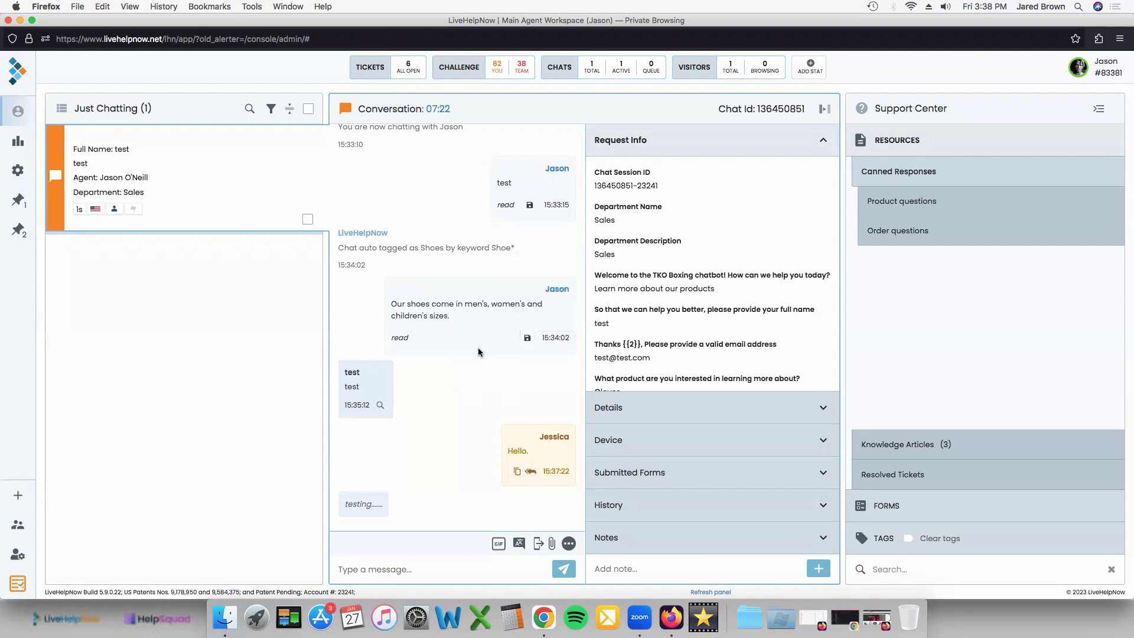